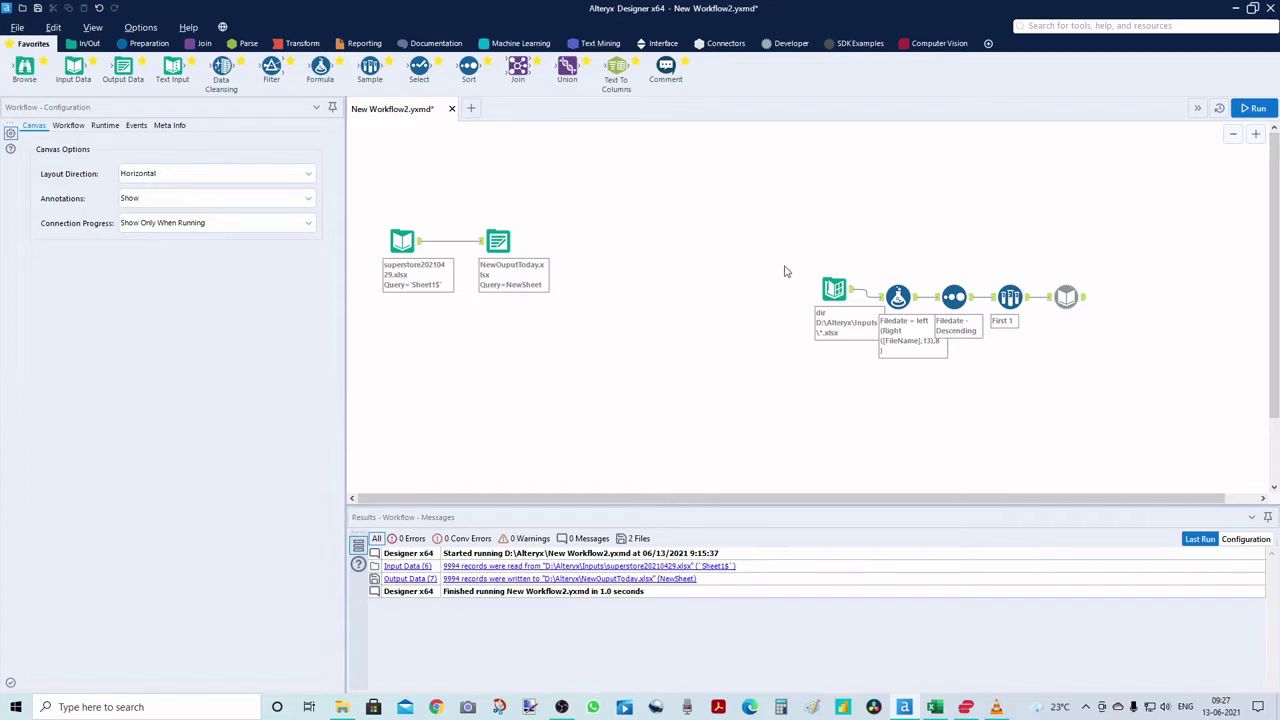
# Group the directory, formula, sort, sample and dynamic input tools into a new container.
pyautogui.moveTo(785, 267); pyautogui.dragTo(1146, 381)
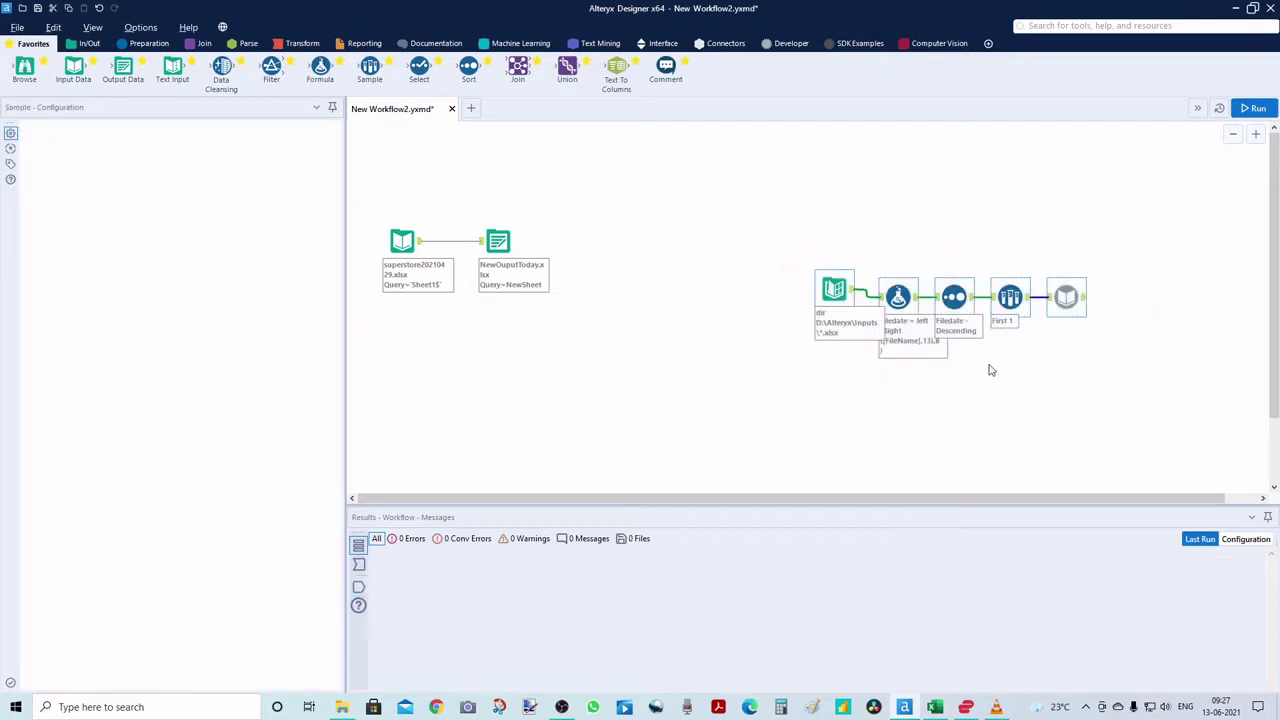
pyautogui.rightClick(838, 288)
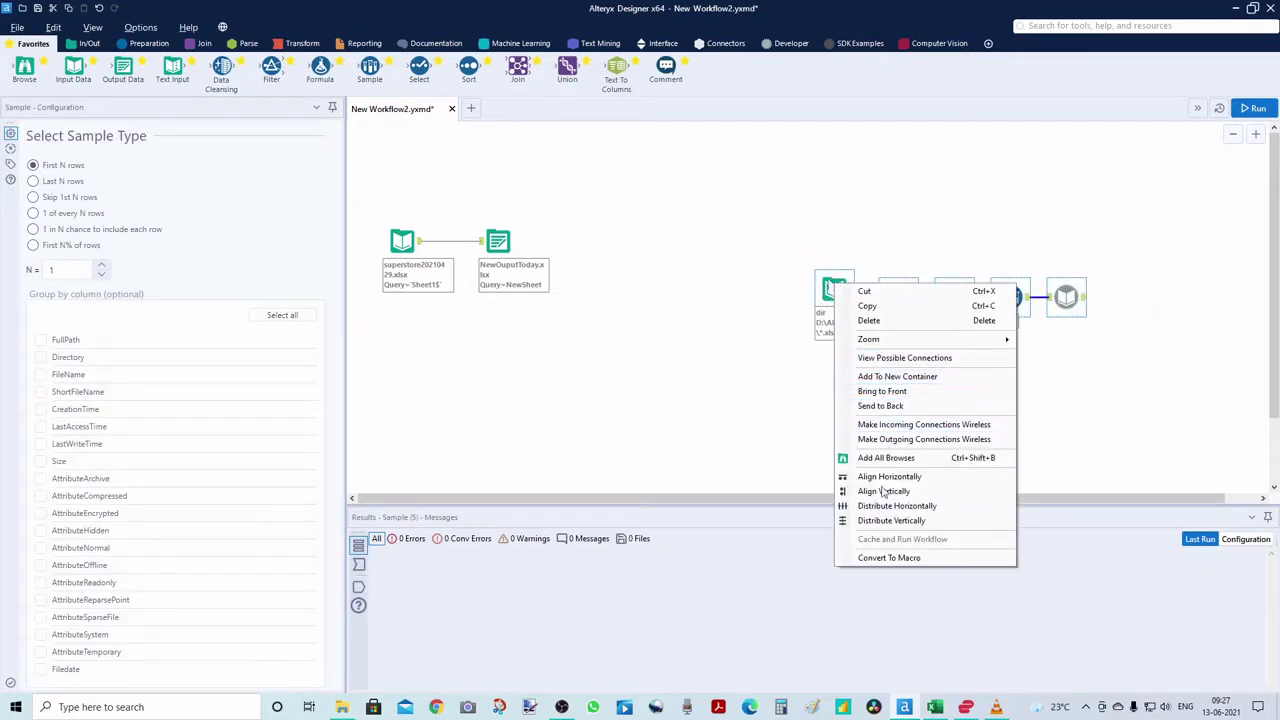
pyautogui.click(898, 377)
# Group the superstore input tool and its connected output tool into another new container.
pyautogui.moveTo(357, 197); pyautogui.dragTo(591, 343)
pyautogui.rightClick(498, 236)
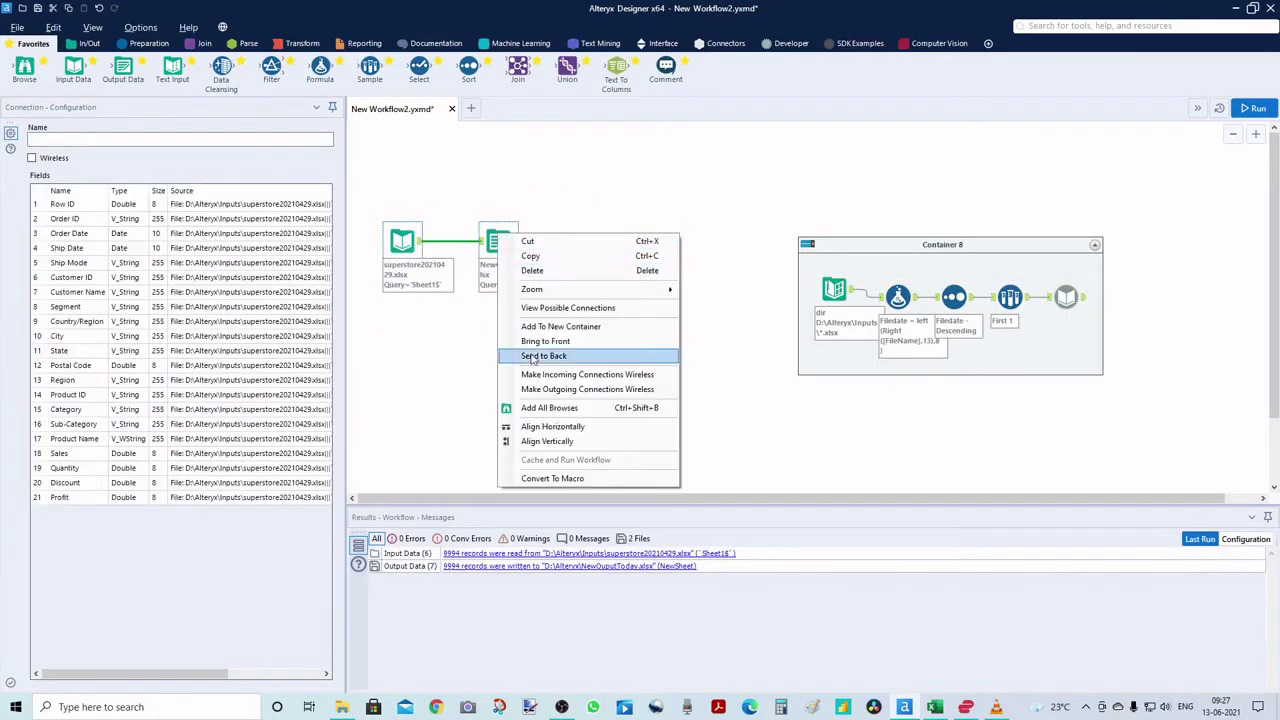
pyautogui.click(566, 327)
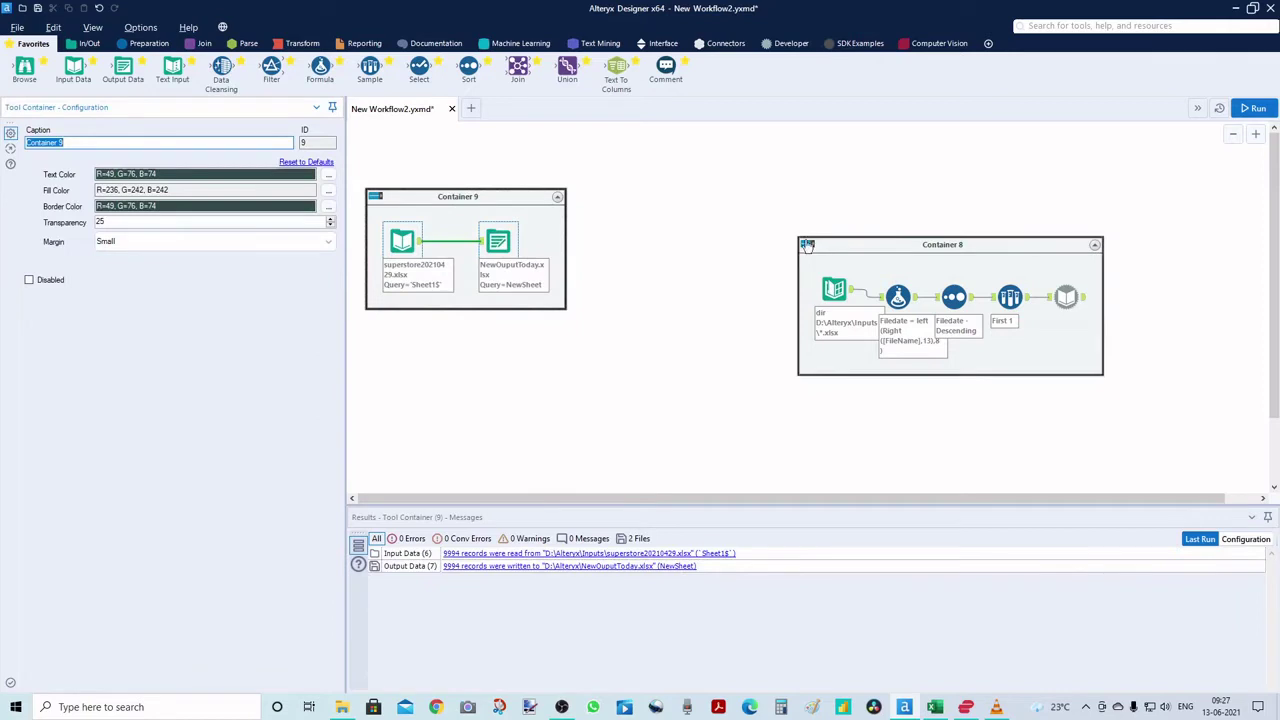
# Try out the containers' enable switches by disabling Container 8 and Container 9 and enabling both again.
pyautogui.click(806, 247)
pyautogui.click(789, 348)
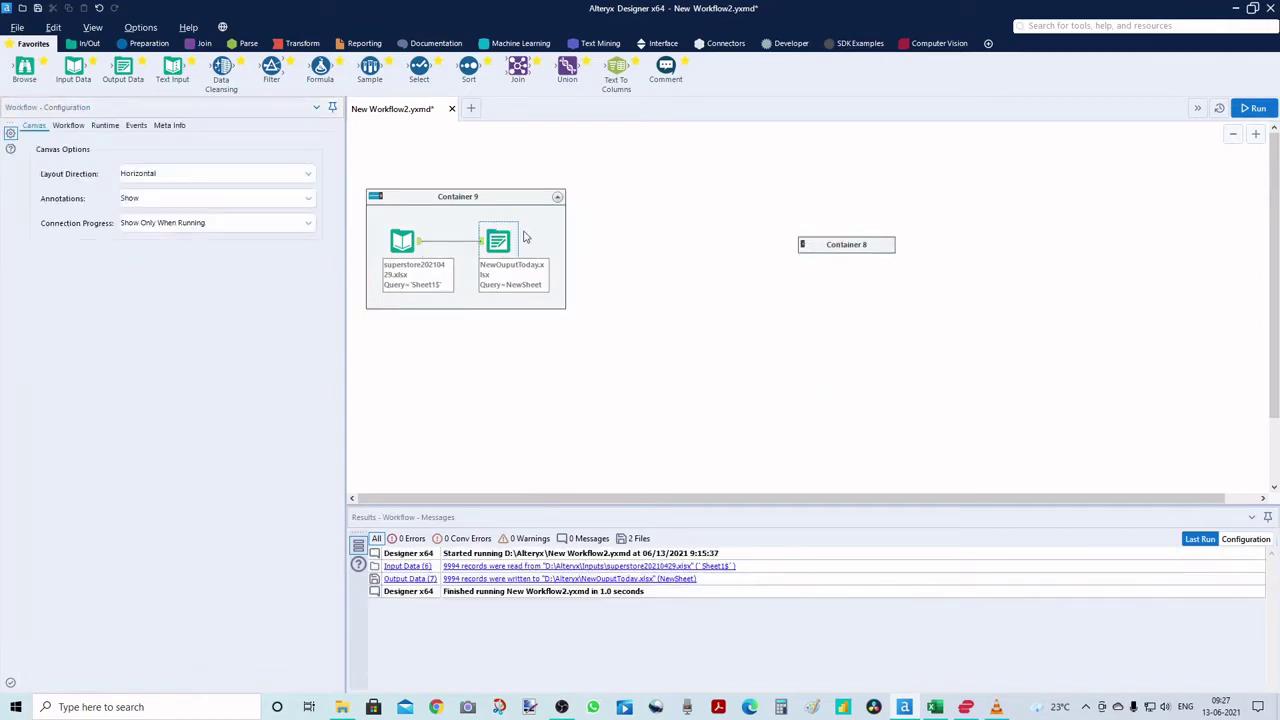
pyautogui.click(374, 198)
pyautogui.click(804, 245)
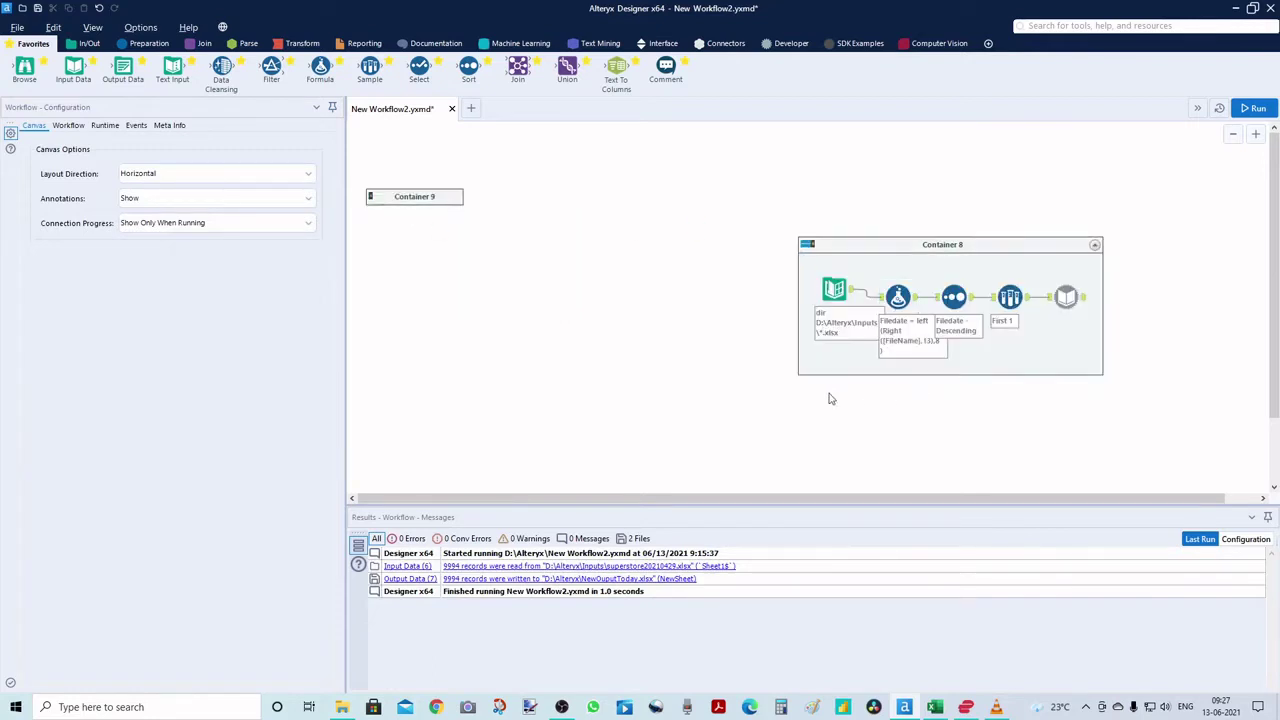
pyautogui.click(370, 197)
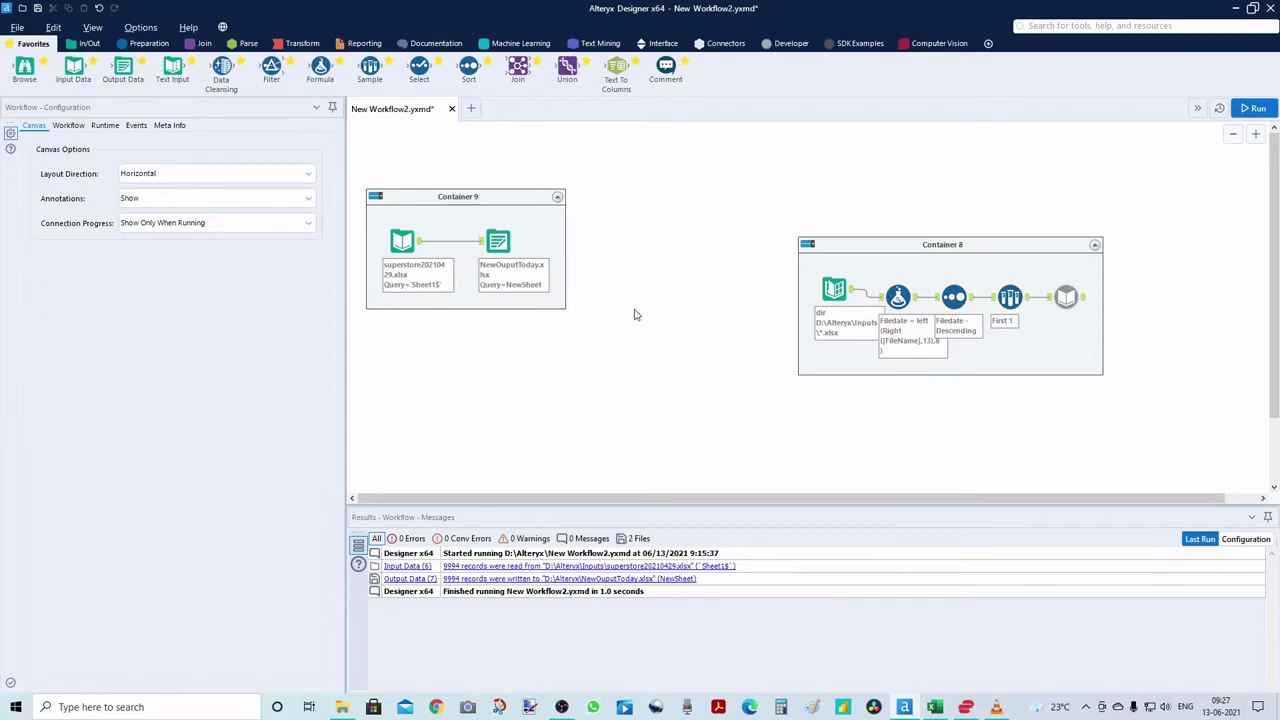
# Set the workflow type to Analytic App and move both containers lower on the canvas to free space above them.
pyautogui.click(64, 126)
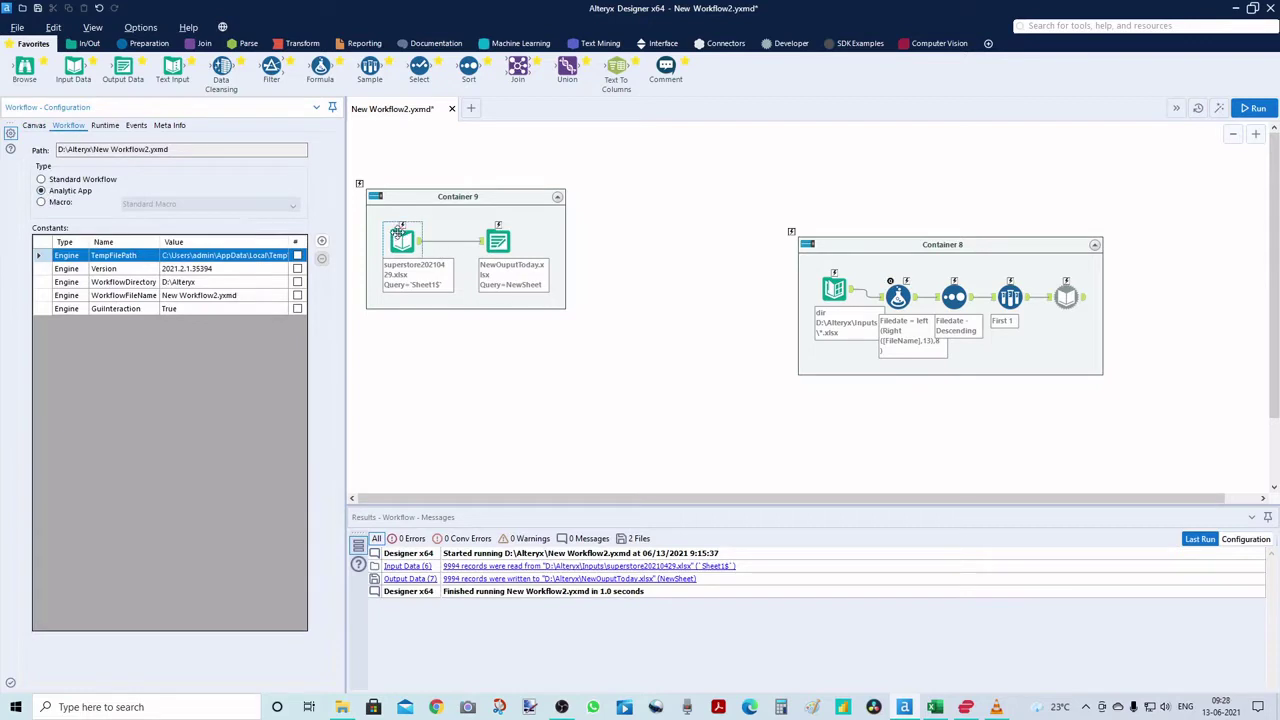
pyautogui.click(500, 248)
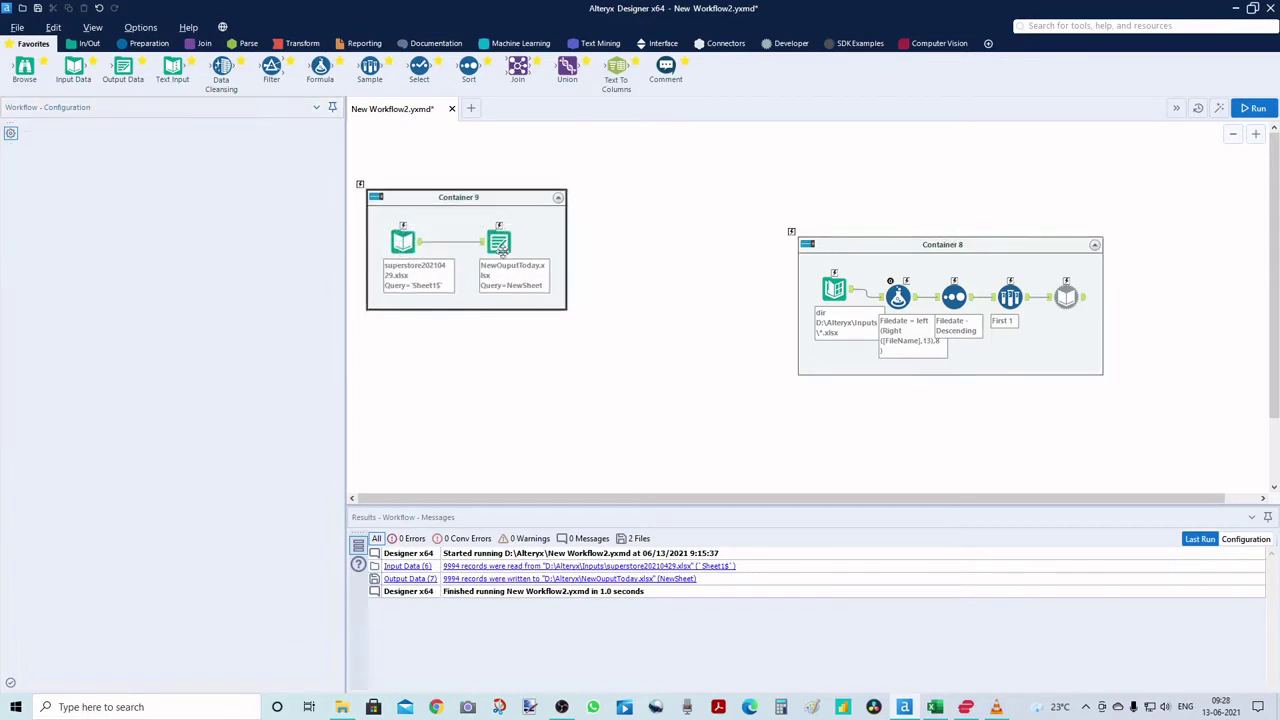
pyautogui.moveTo(500, 248); pyautogui.dragTo(547, 327)
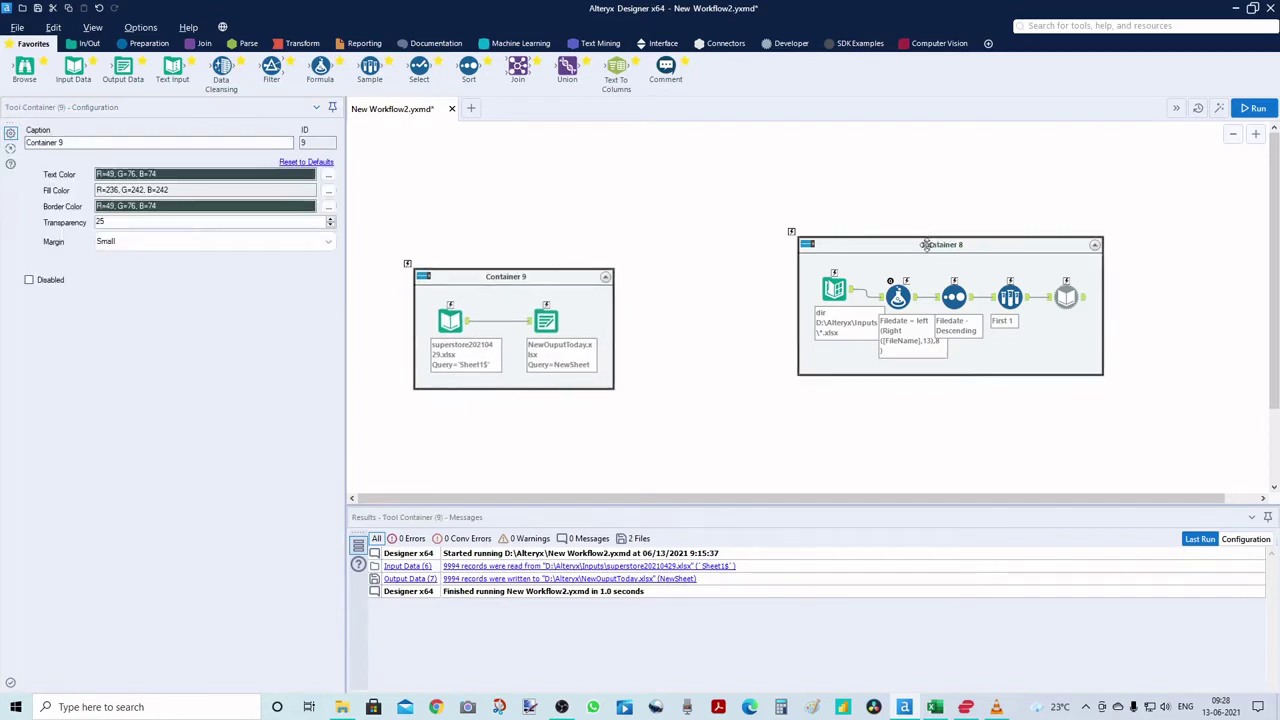
pyautogui.moveTo(927, 244); pyautogui.dragTo(927, 276)
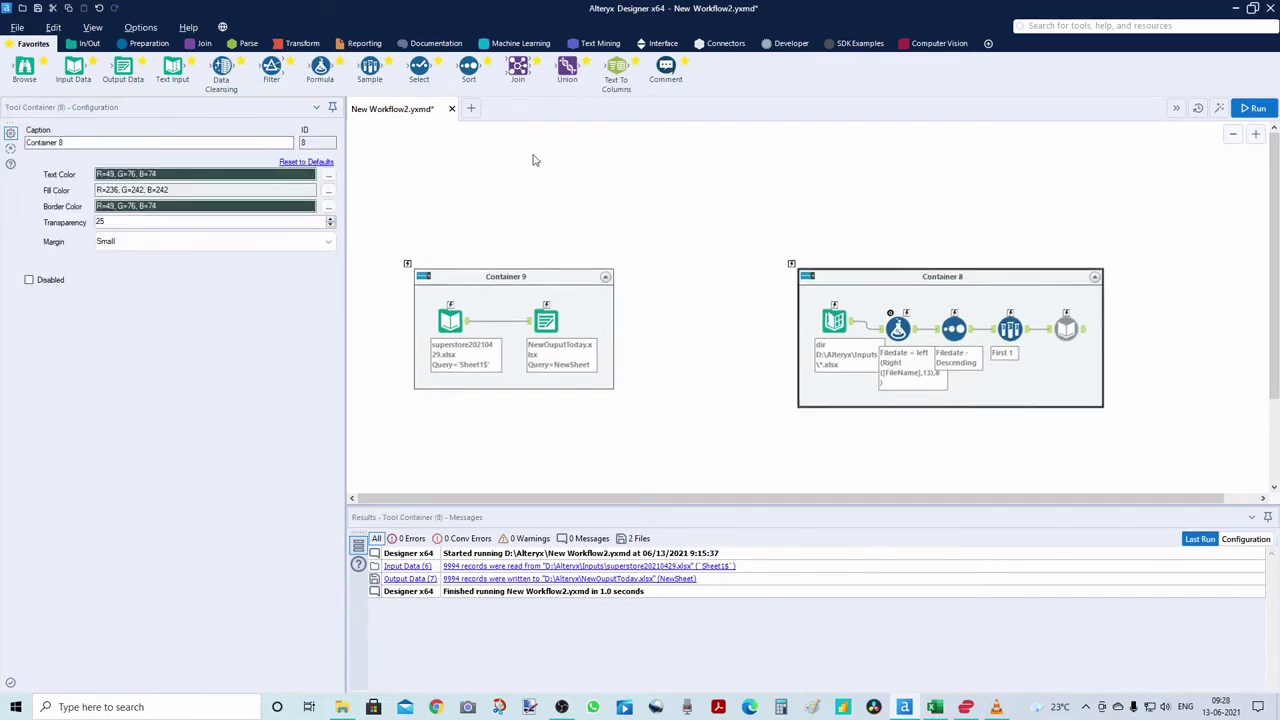
# Add a Radio Button interface tool above Container 9, connect it to the container, and shift the Action tool between them slightly aside.
pyautogui.click(662, 43)
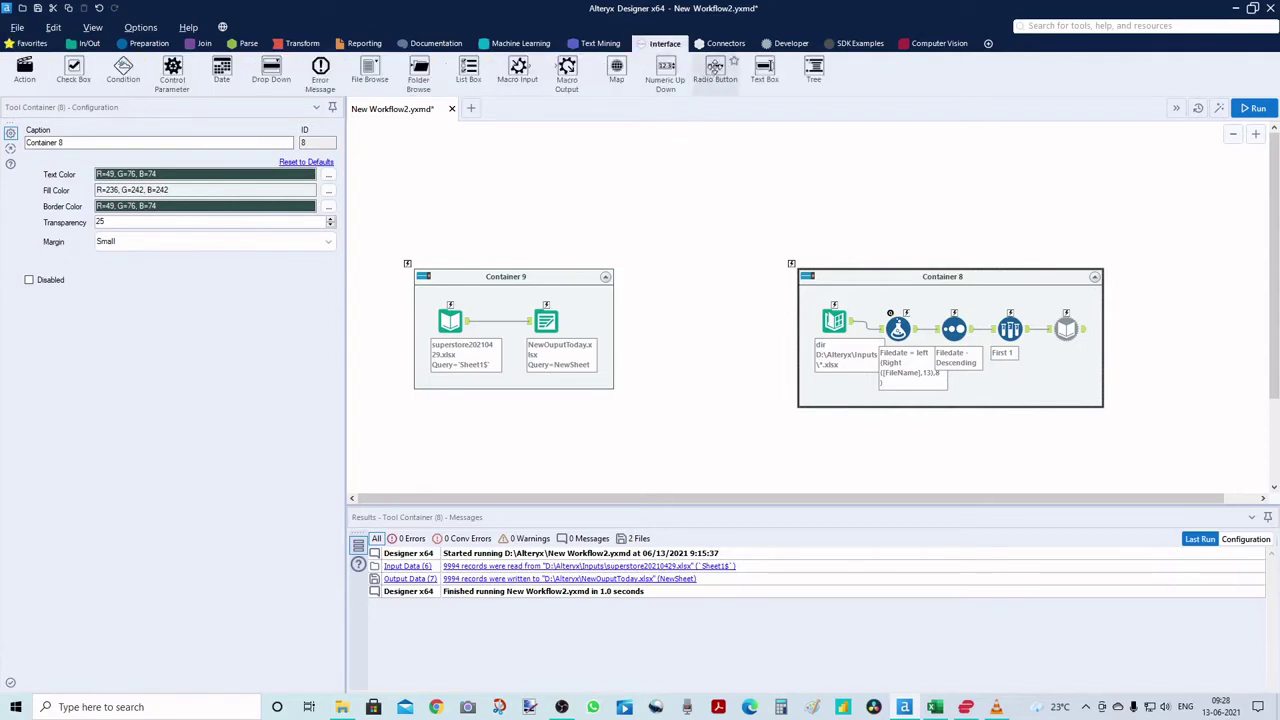
pyautogui.moveTo(715, 66); pyautogui.dragTo(438, 183)
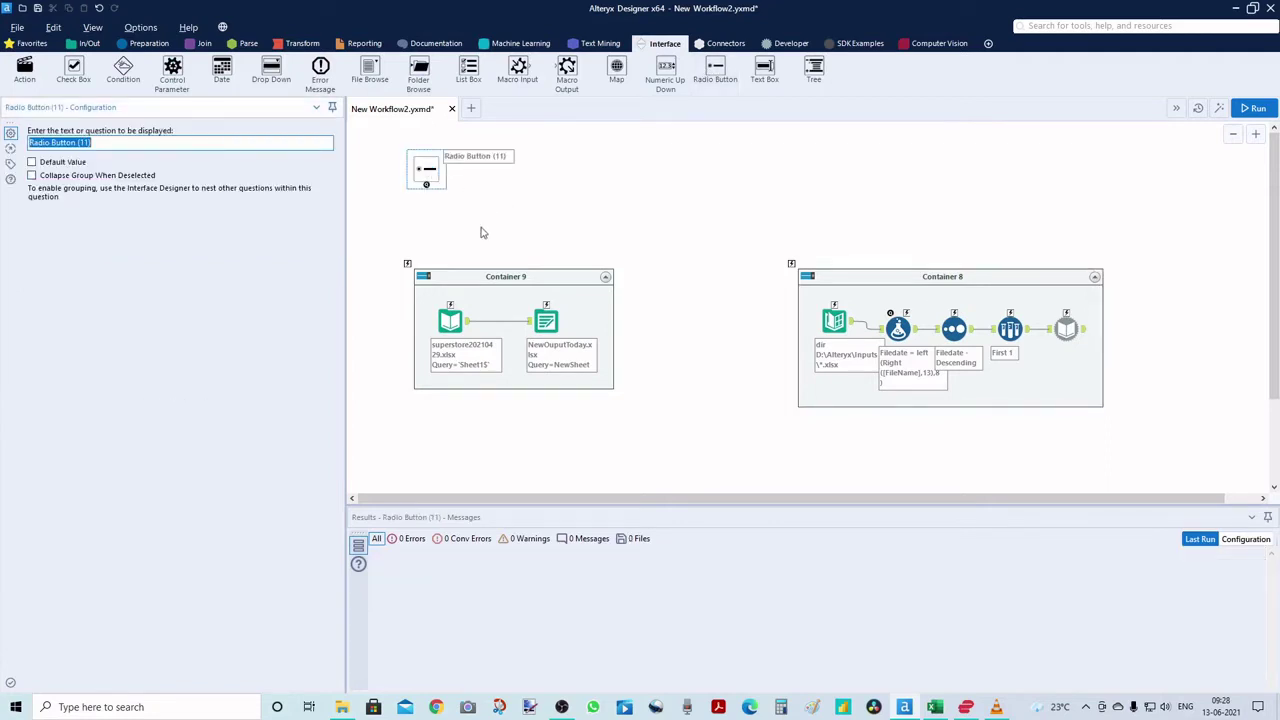
pyautogui.moveTo(426, 186); pyautogui.dragTo(412, 266)
pyautogui.click(504, 259)
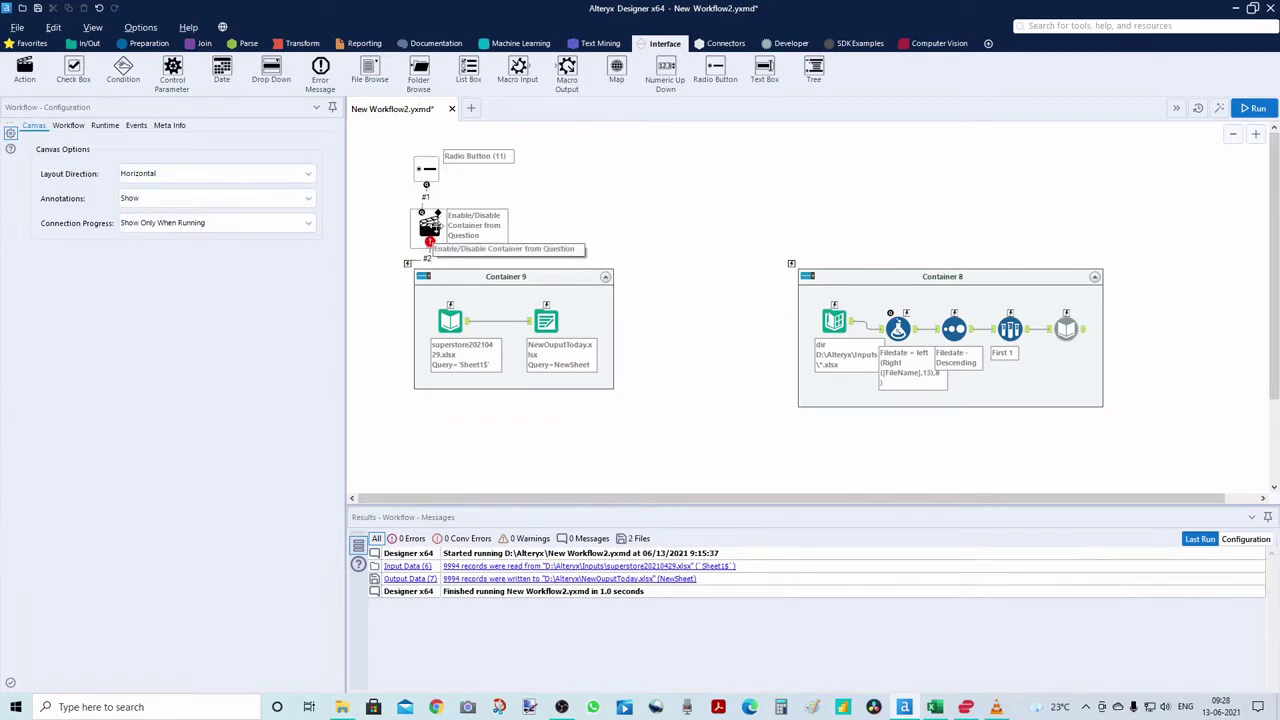
pyautogui.moveTo(436, 224); pyautogui.dragTo(466, 213)
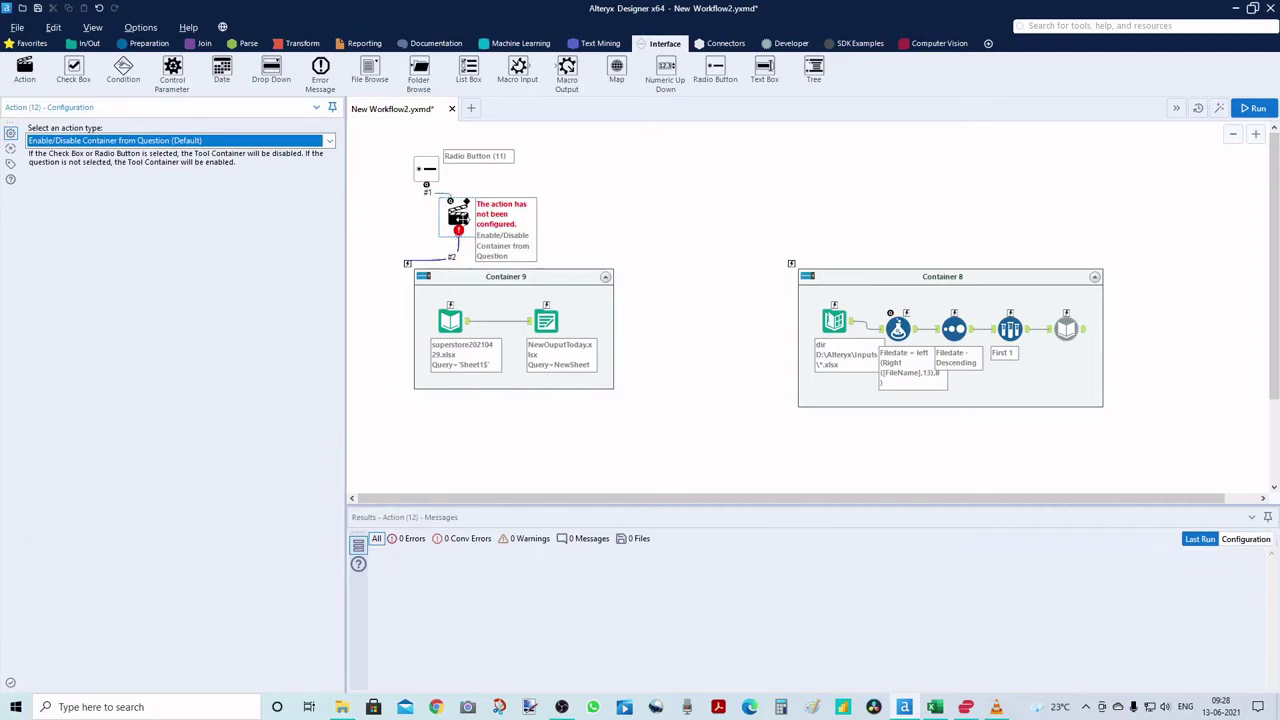
# Configure Container 9's action as Update Value with Formula on the Disabled value, using if [#1] then "false" else "True" Endif.
pyautogui.click(330, 142)
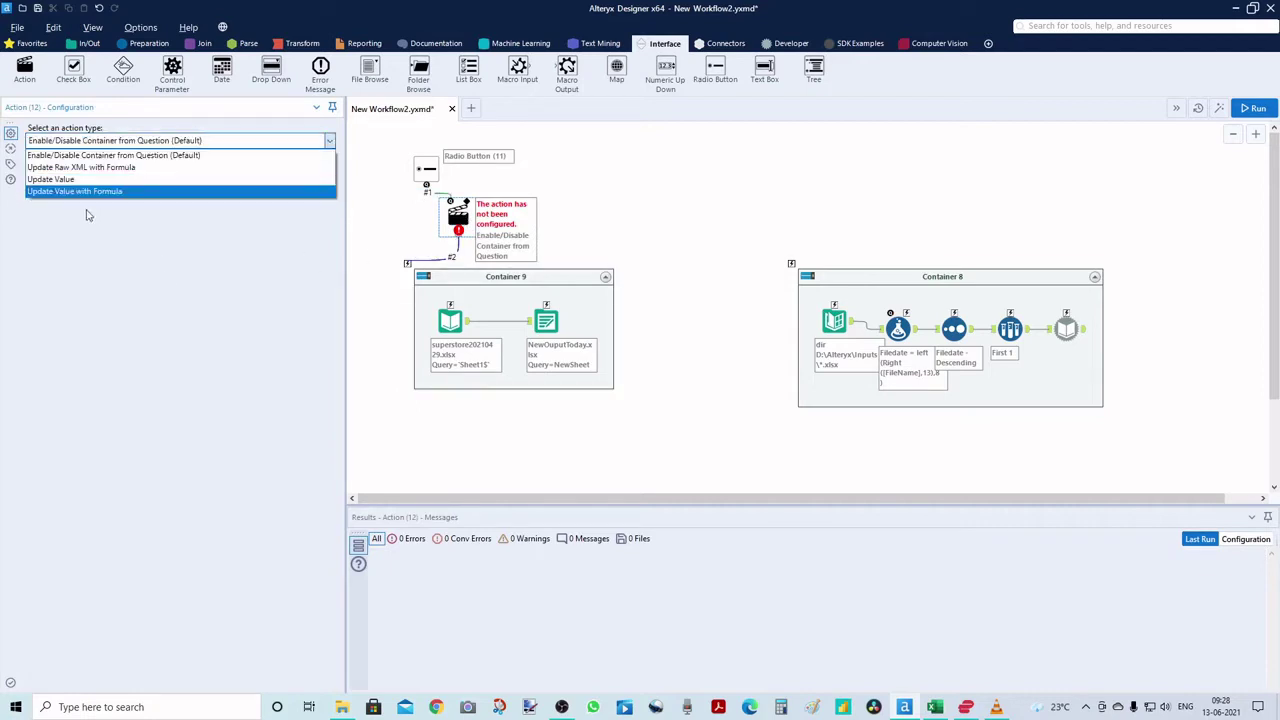
pyautogui.click(87, 192)
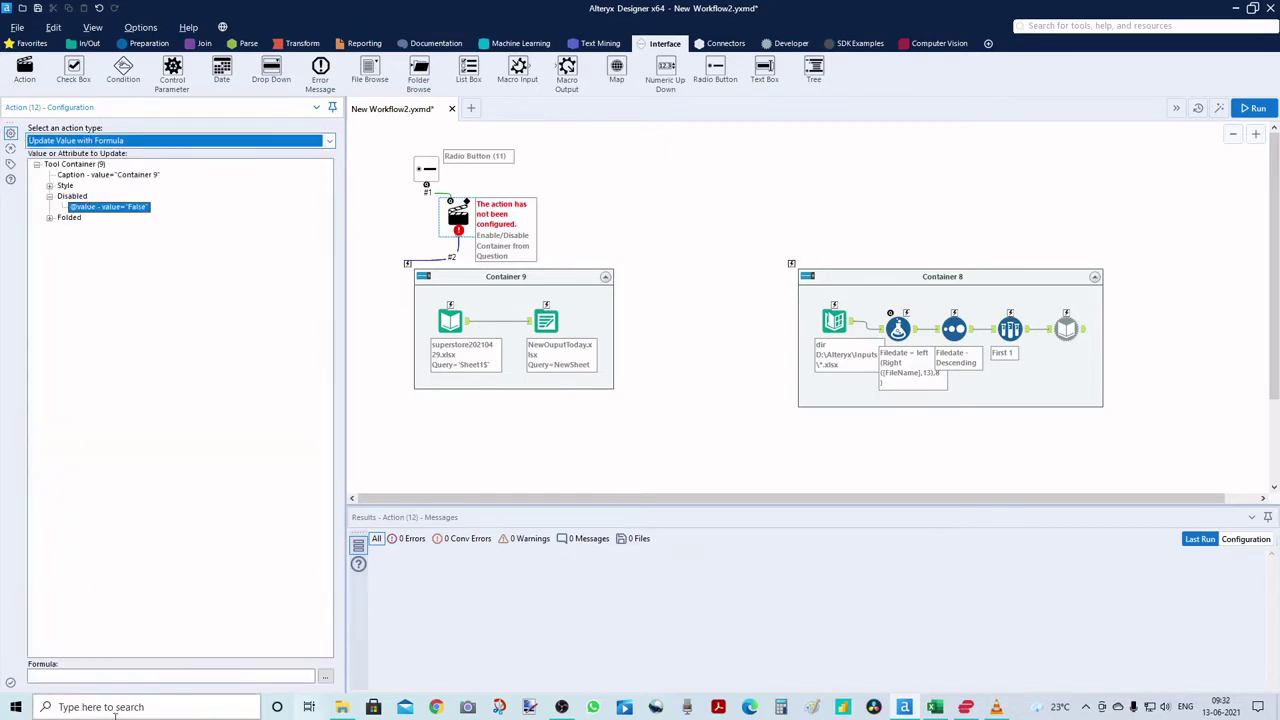
pyautogui.click(60, 675)
pyautogui.click(60, 675)
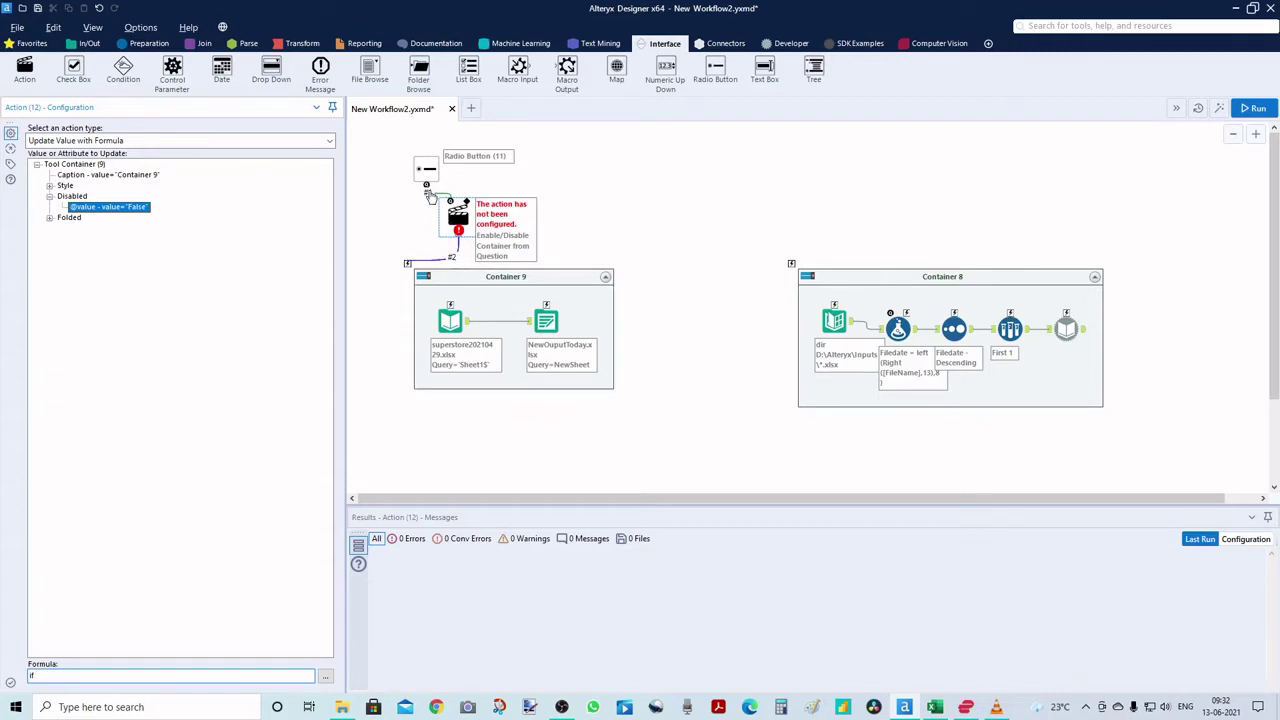
pyautogui.hotkey('ctrl', 'r')
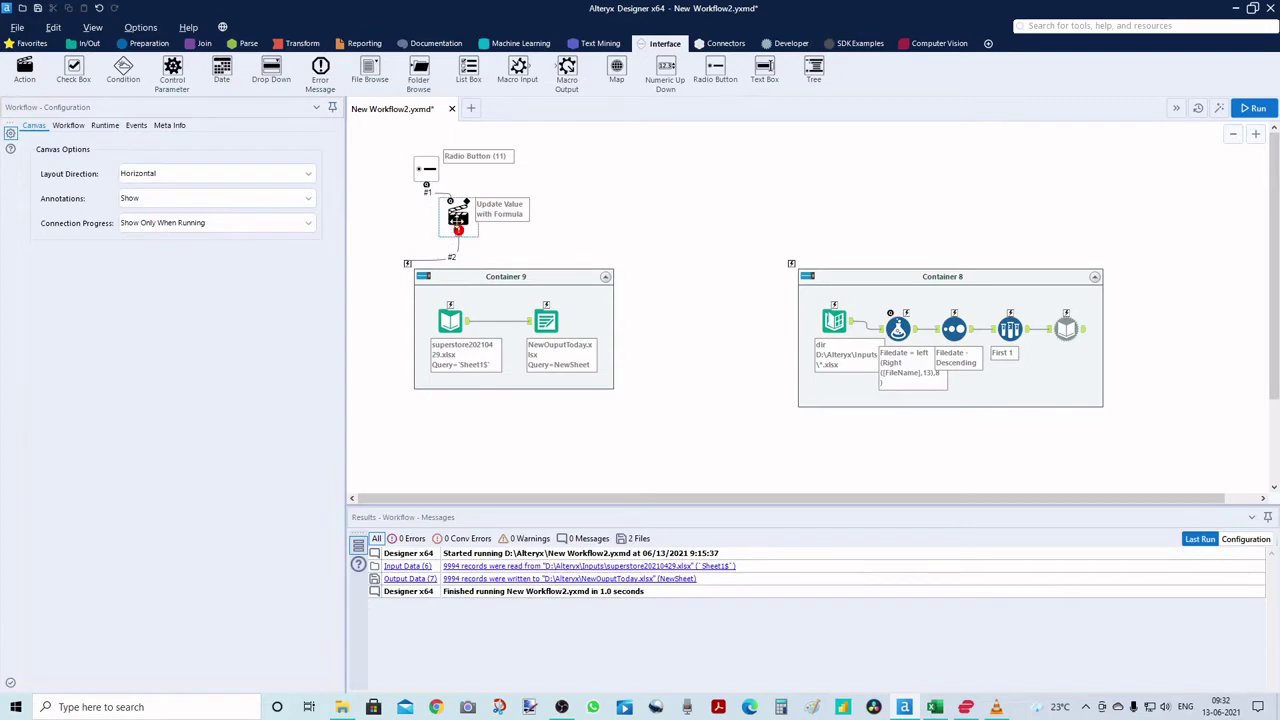
pyautogui.click(456, 220)
pyautogui.click(44, 677)
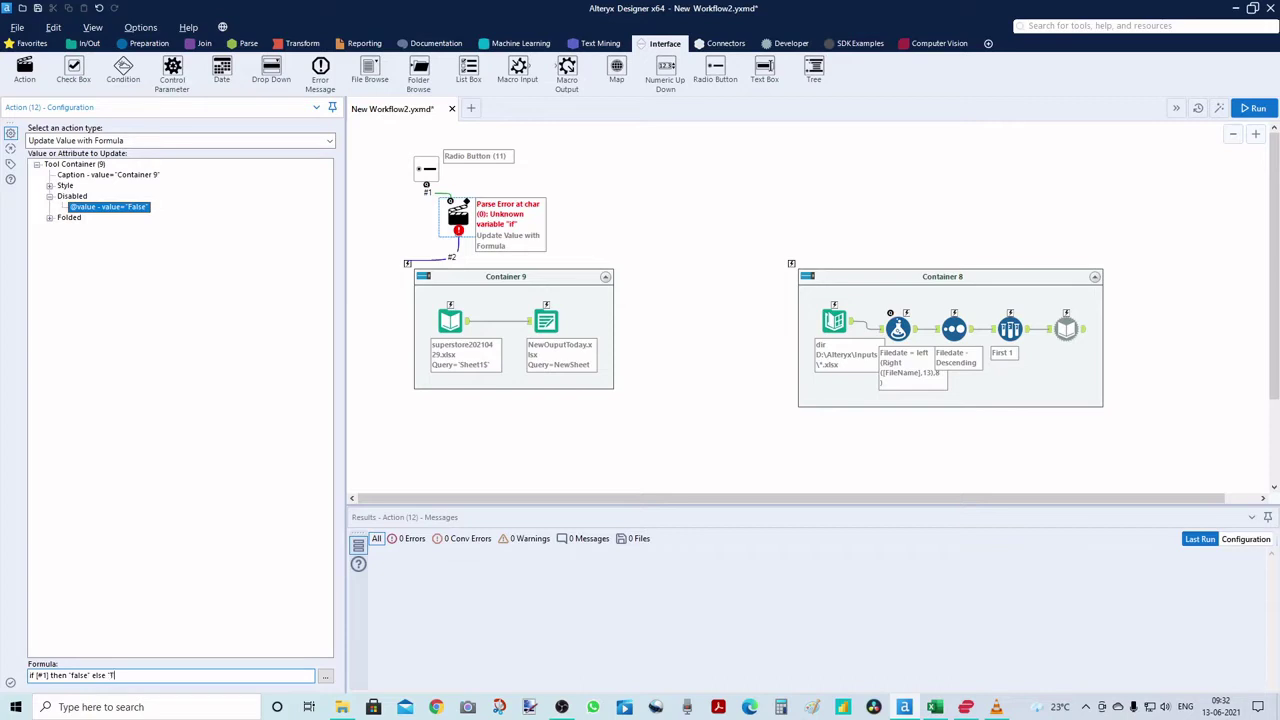
pyautogui.write("rue' Endi")
pyautogui.click(602, 228)
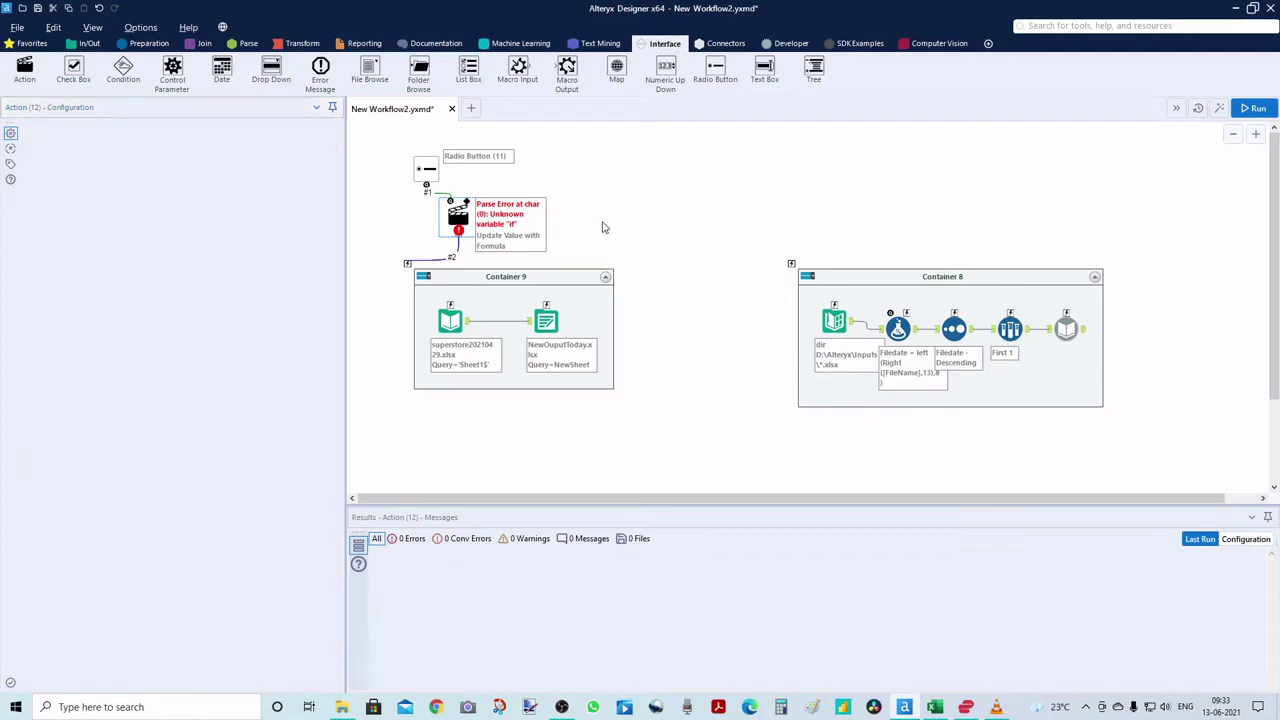
pyautogui.hotkey('ctrl', 'r')
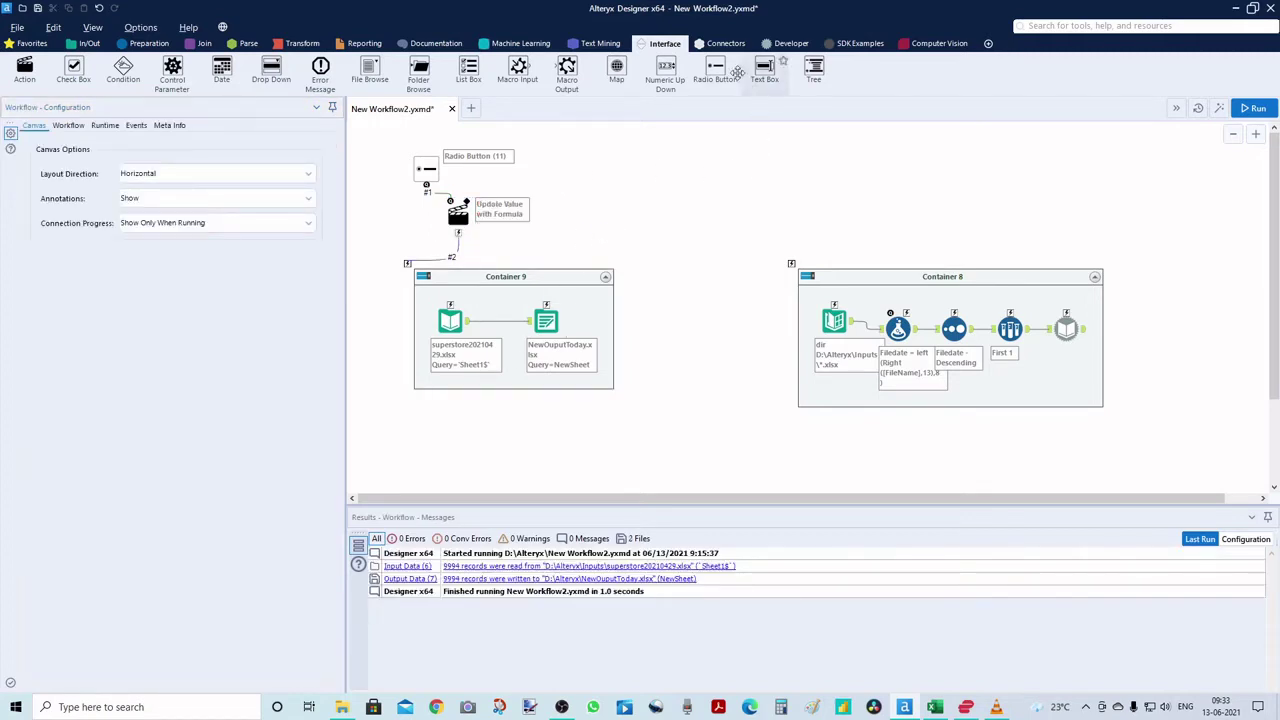
# Add a second Radio Button interface tool above Container 8 and connect it to that container.
pyautogui.moveTo(715, 70); pyautogui.dragTo(797, 272)
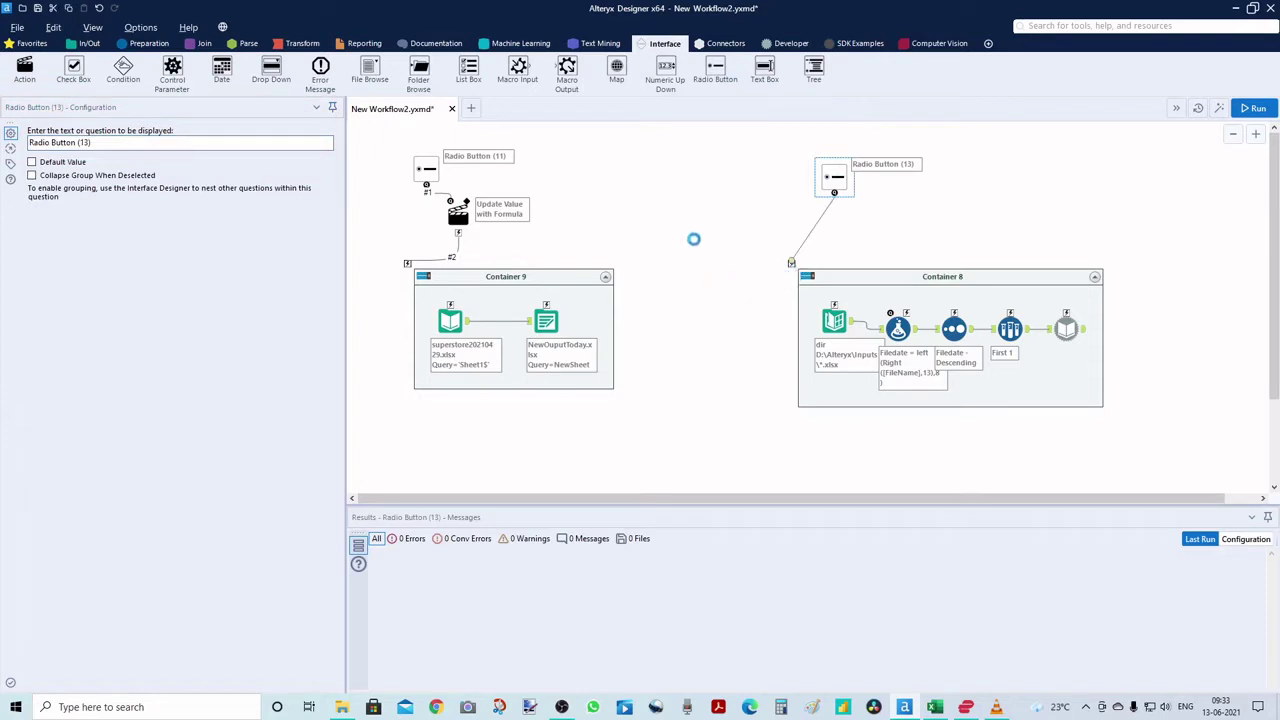
pyautogui.click(691, 240)
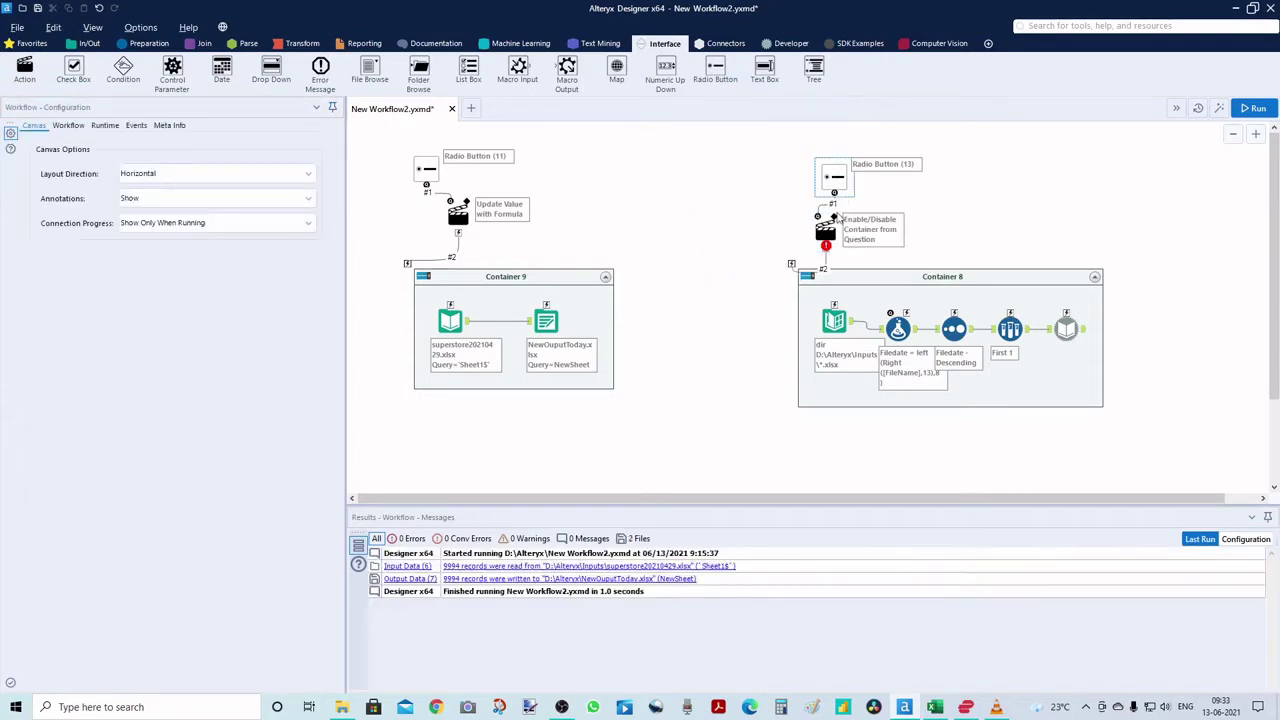
pyautogui.click(825, 230)
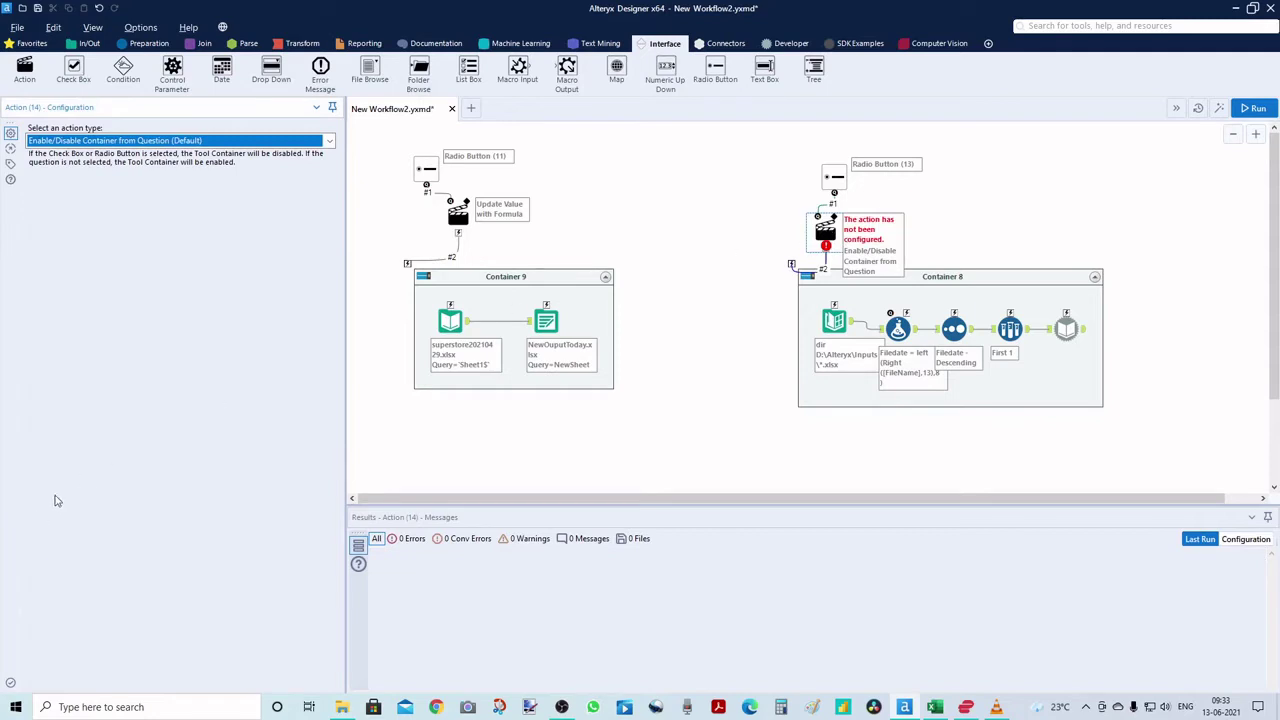
# Set Container 8's action to Update Value with Formula and copy in the first action's formula, if [#1] then "false" else "True" Endif.
pyautogui.click(460, 218)
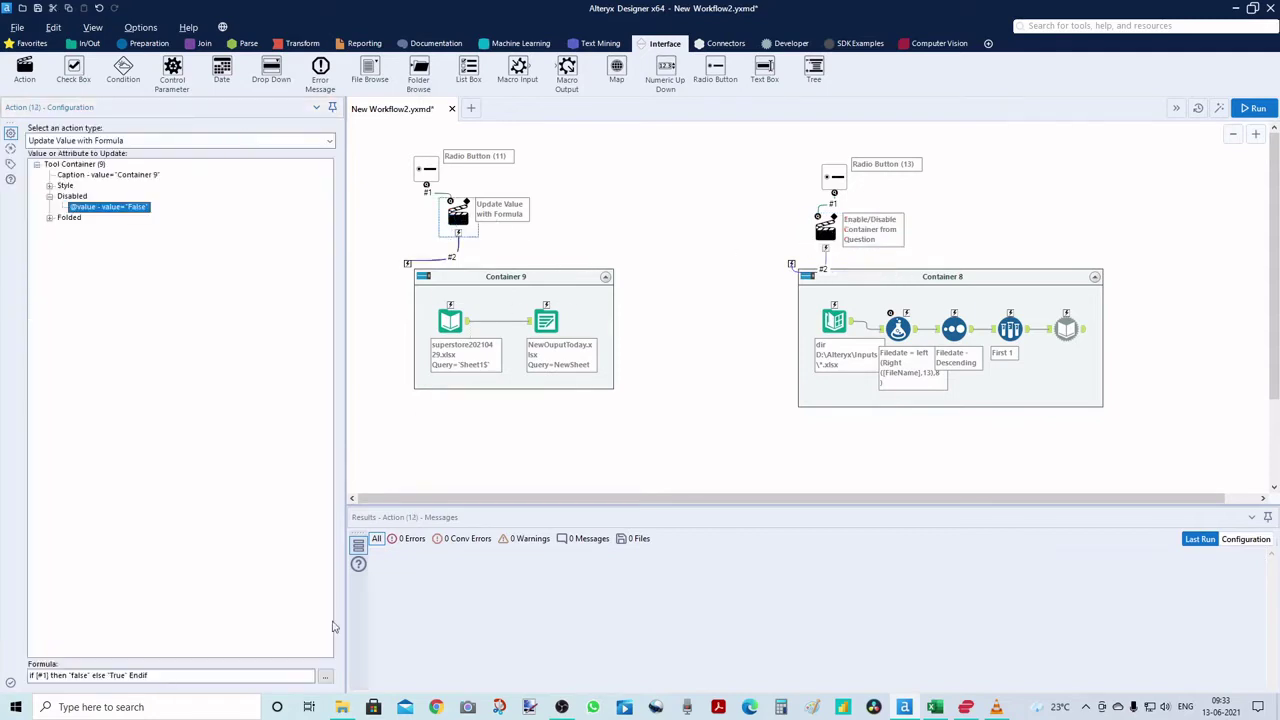
pyautogui.moveTo(145, 676); pyautogui.dragTo(28, 676)
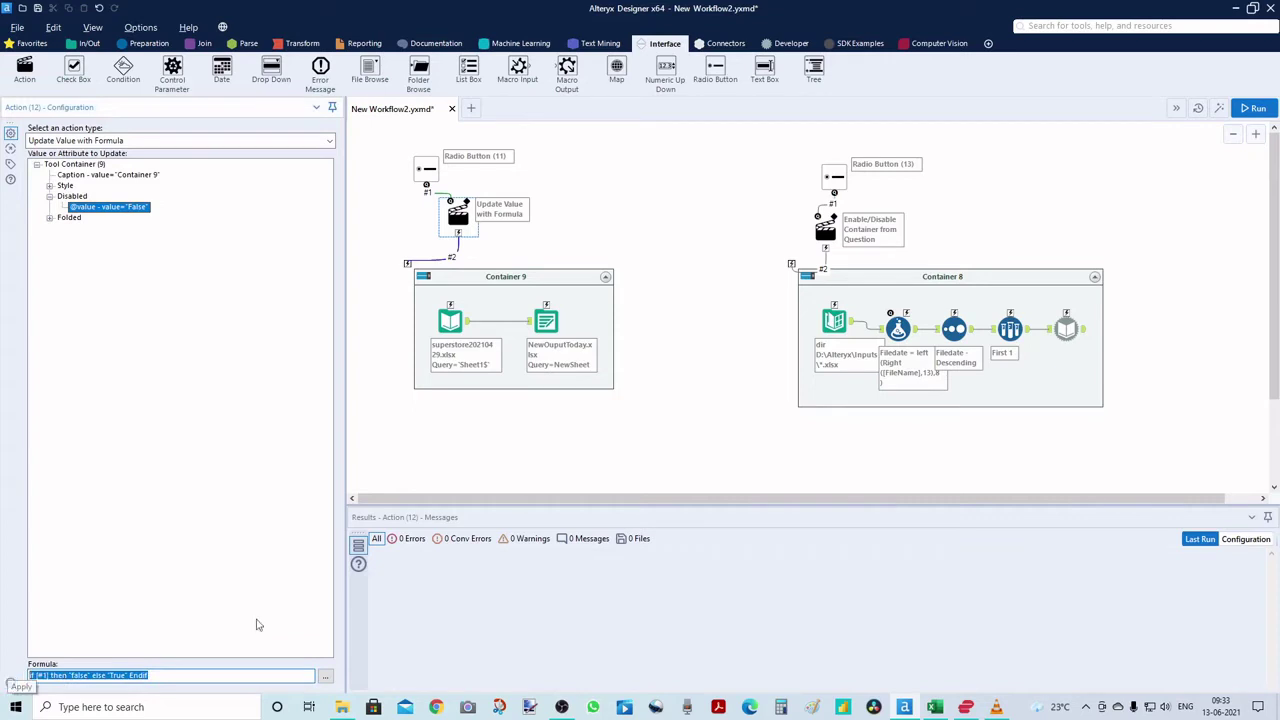
pyautogui.click(825, 231)
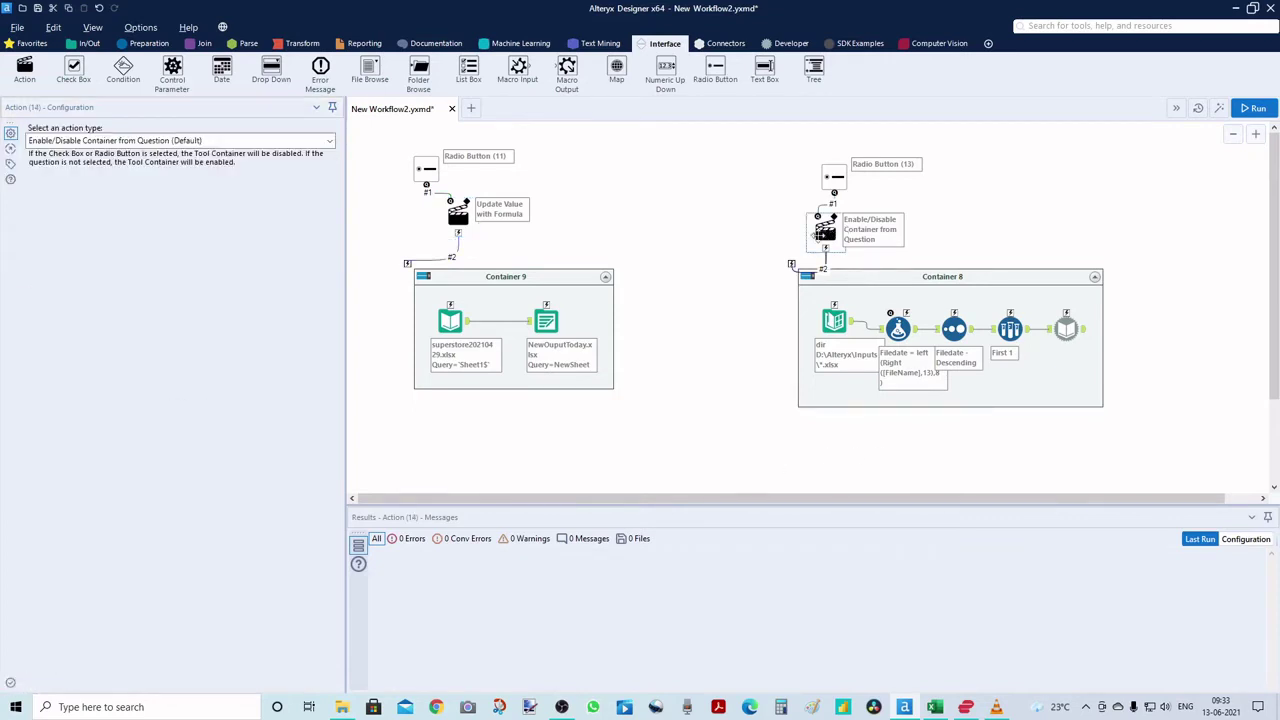
pyautogui.click(327, 141)
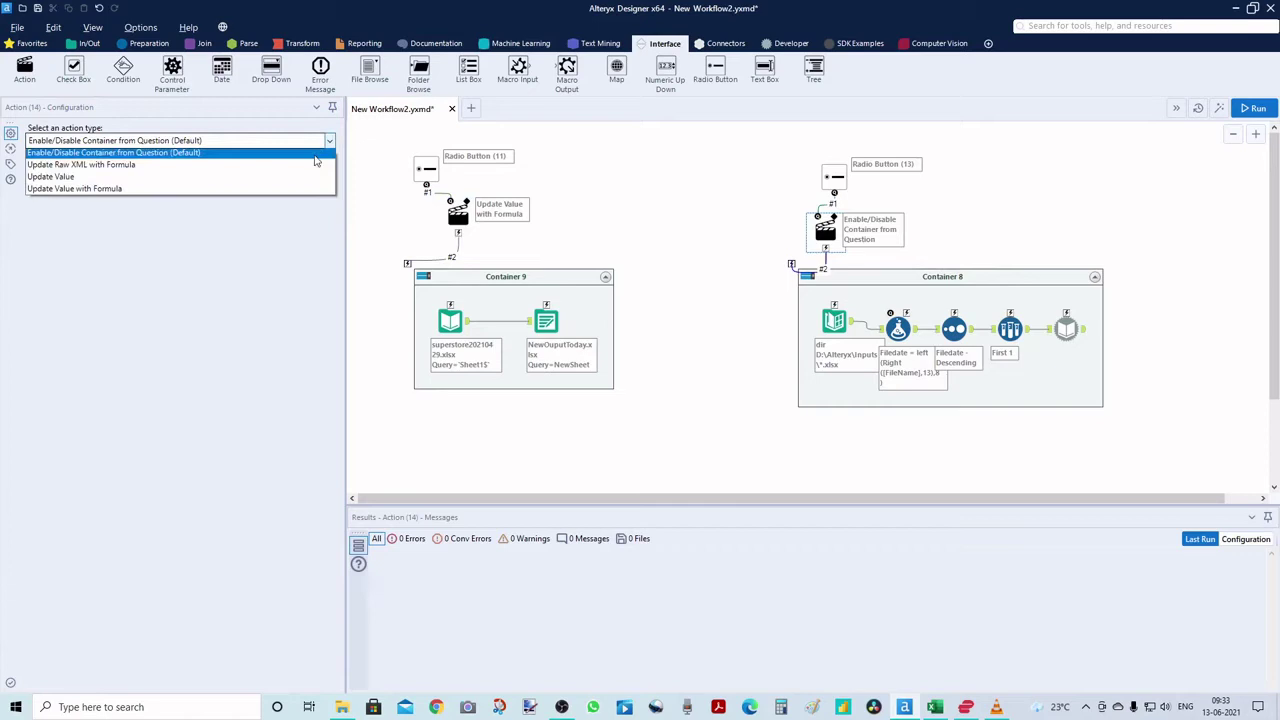
pyautogui.click(70, 191)
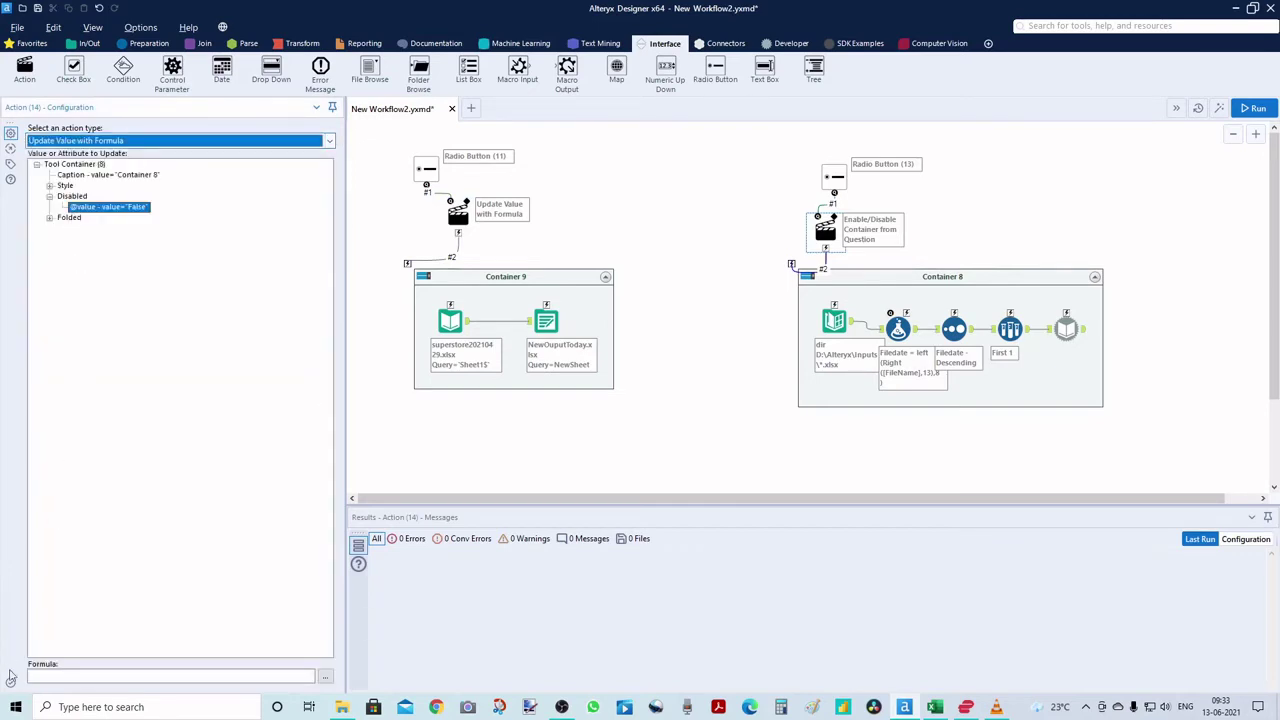
pyautogui.click(43, 675)
pyautogui.write('if [#1] then "false" else "True" Endif')
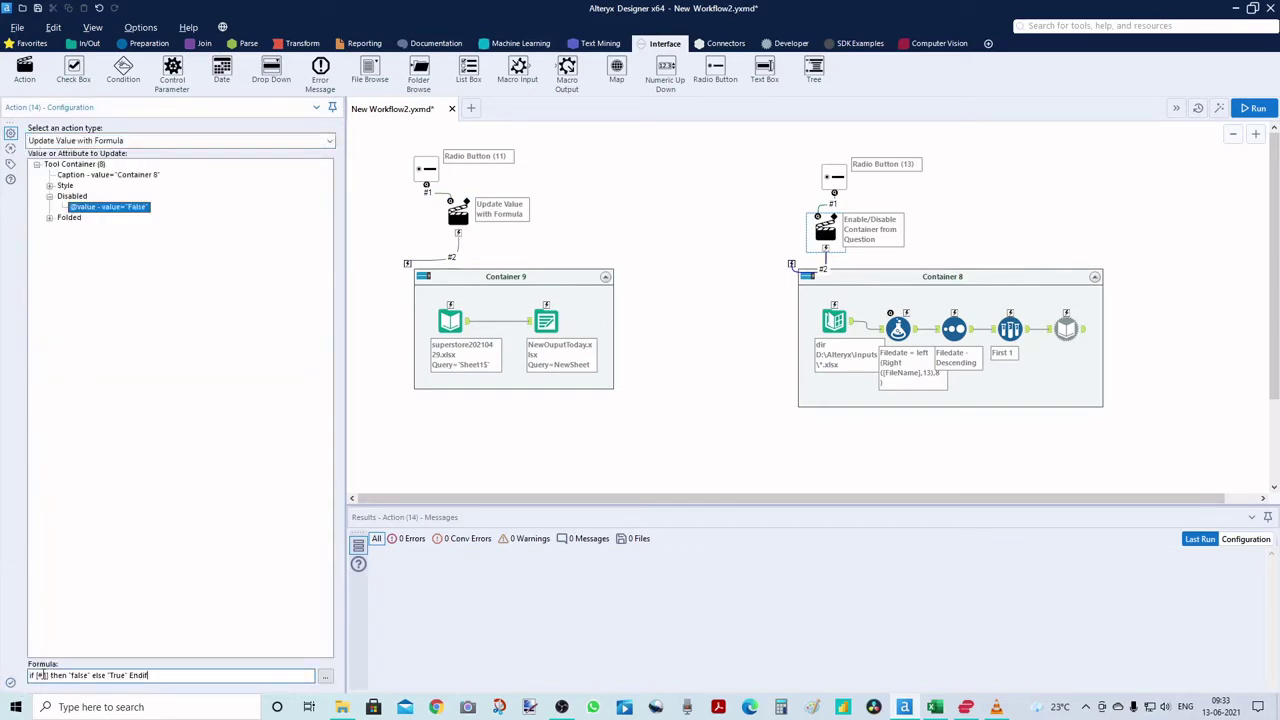
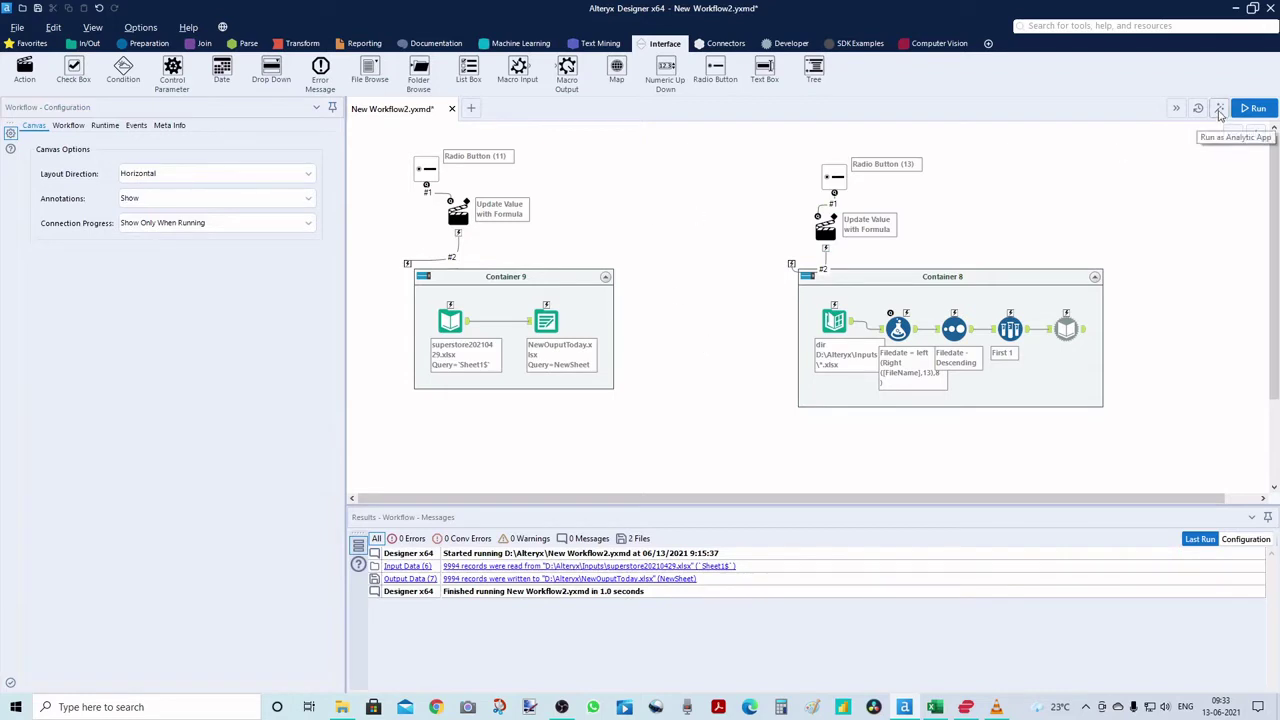
# In the Interface Designer, label the first radio button Workflow 1 and enable Default Value and Collapse Group When Deselected.
pyautogui.click(95, 29)
pyautogui.click(115, 127)
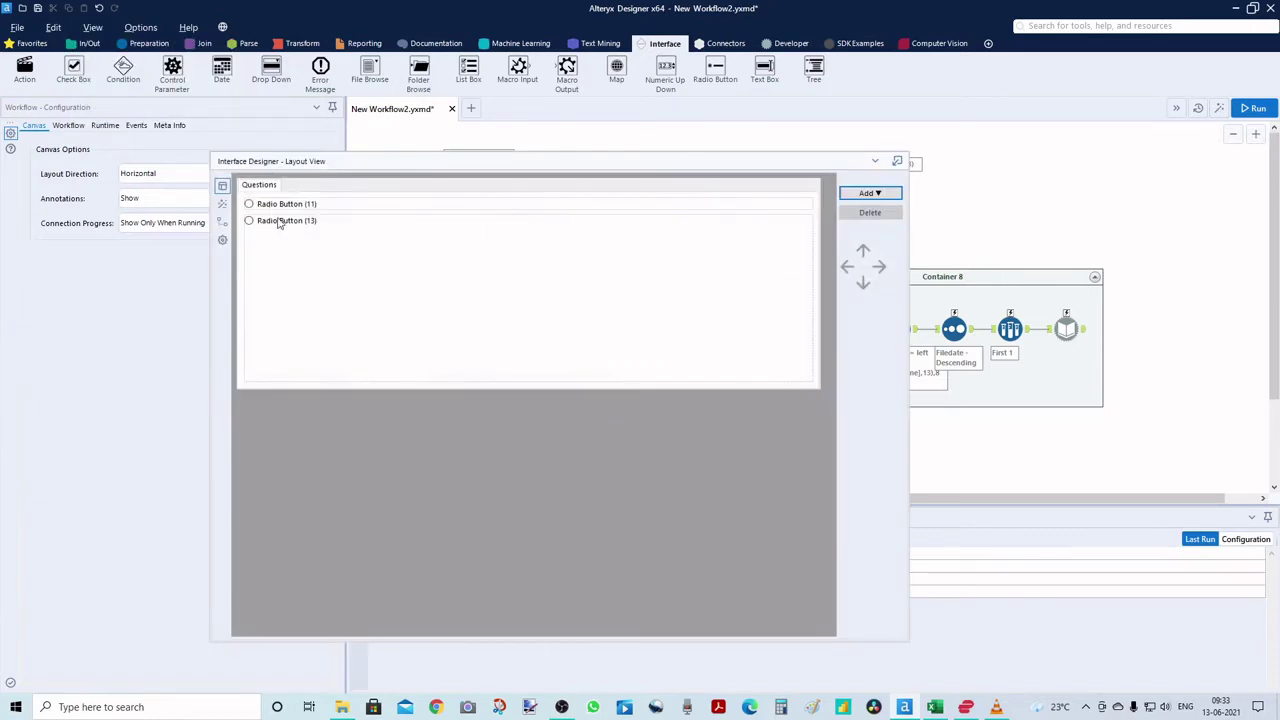
pyautogui.click(288, 205)
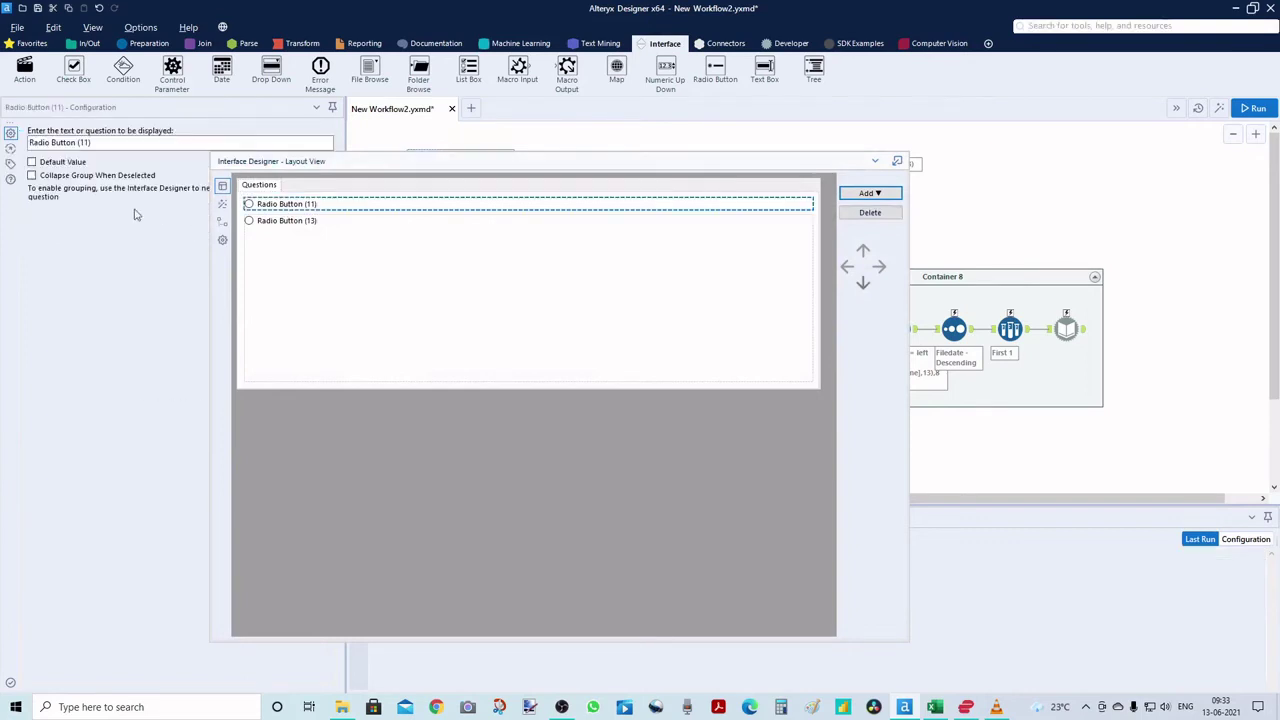
pyautogui.click(104, 142)
pyautogui.moveTo(104, 142); pyautogui.dragTo(42, 142)
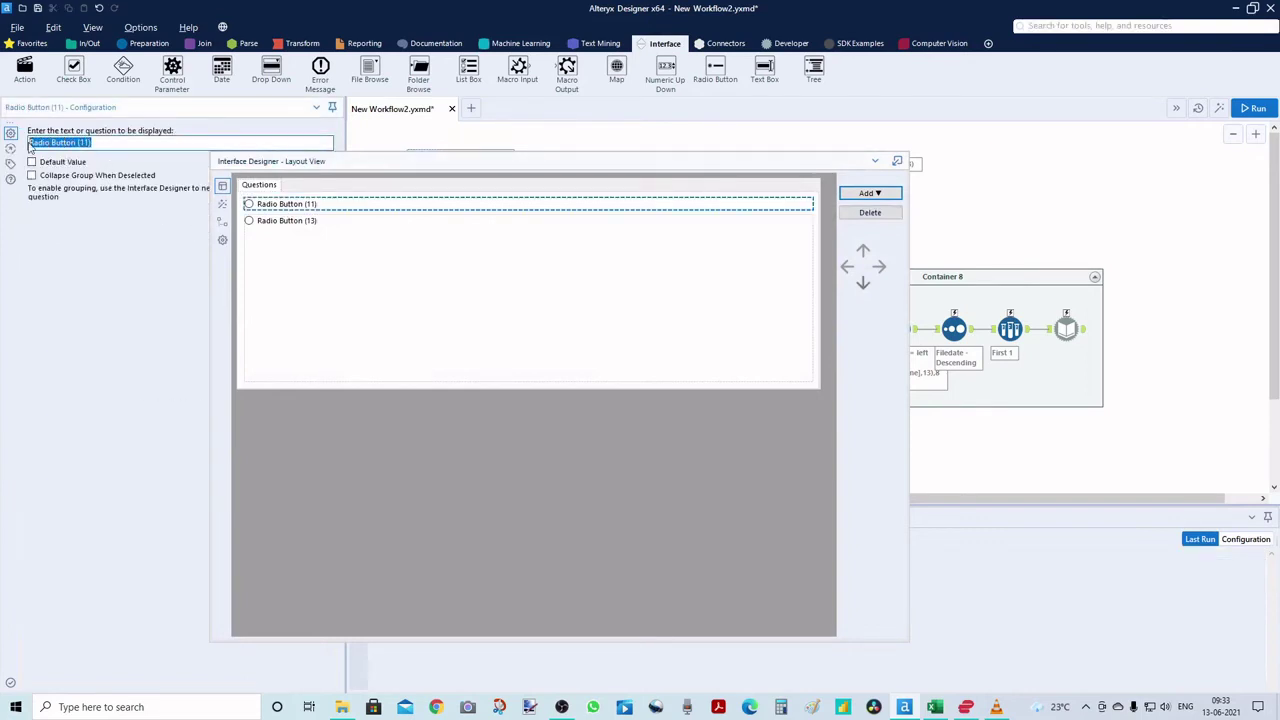
pyautogui.write('Workflow 1')
pyautogui.click(32, 177)
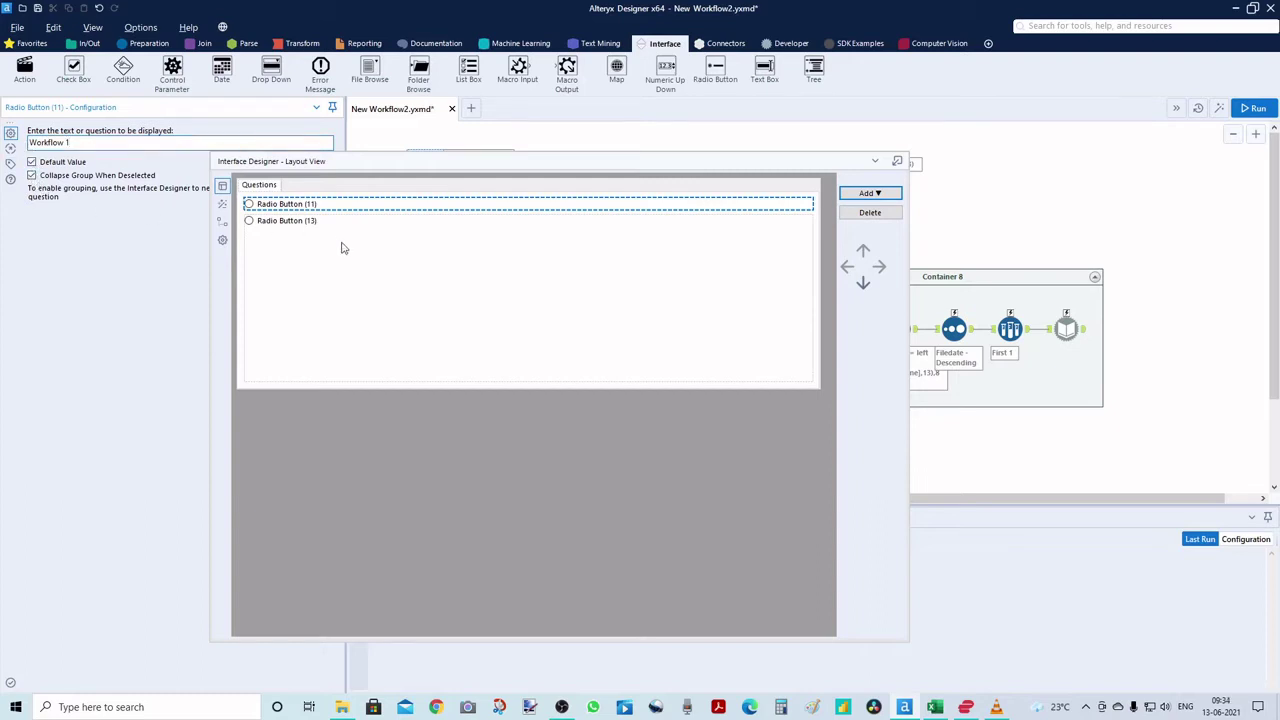
# Label the second radio button Workflow 2, enable Default Value and Collapse Group When Deselected, and hide the Interface Designer.
pyautogui.click(296, 222)
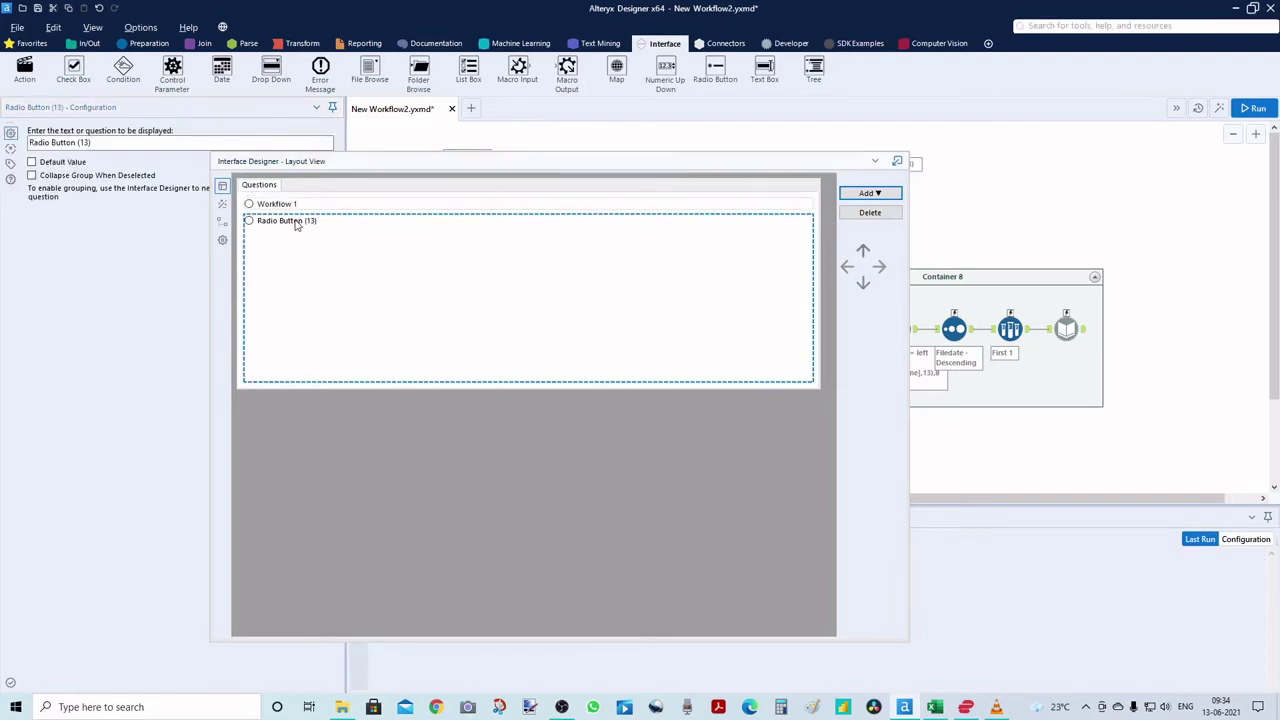
pyautogui.moveTo(95, 142); pyautogui.dragTo(30, 142)
pyautogui.write('Workflow 2')
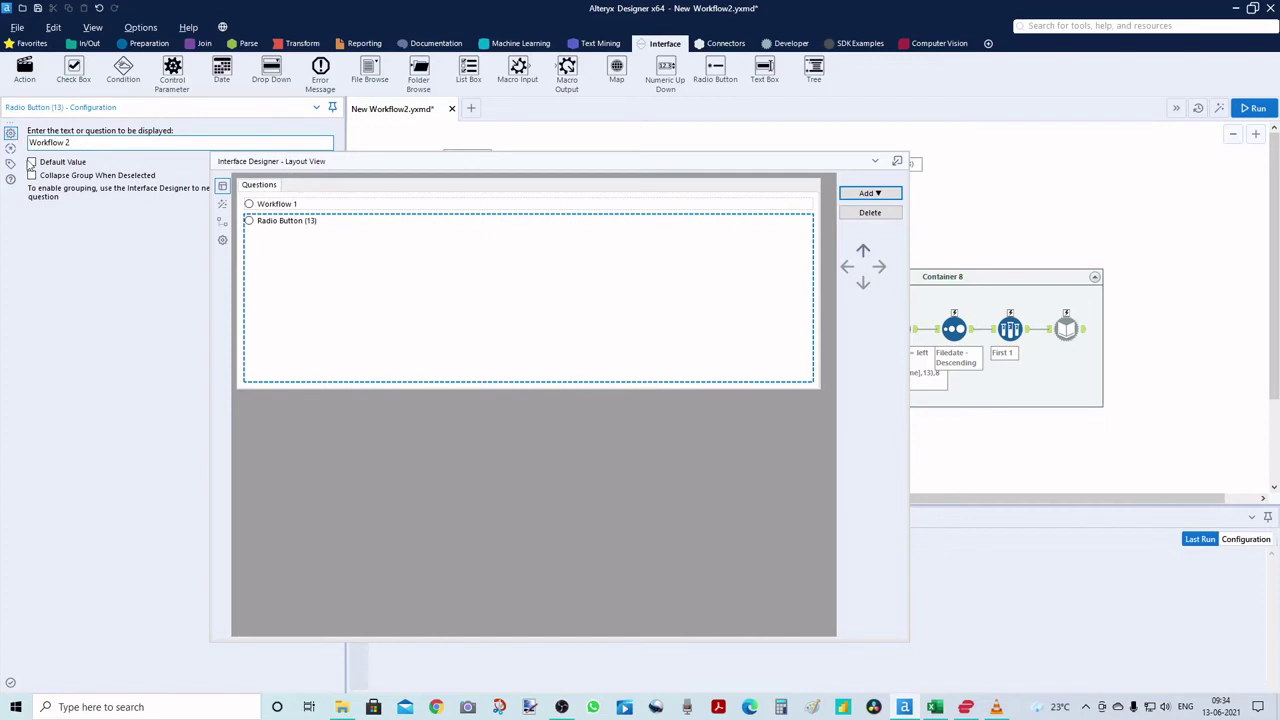
pyautogui.click(32, 162)
pyautogui.click(32, 175)
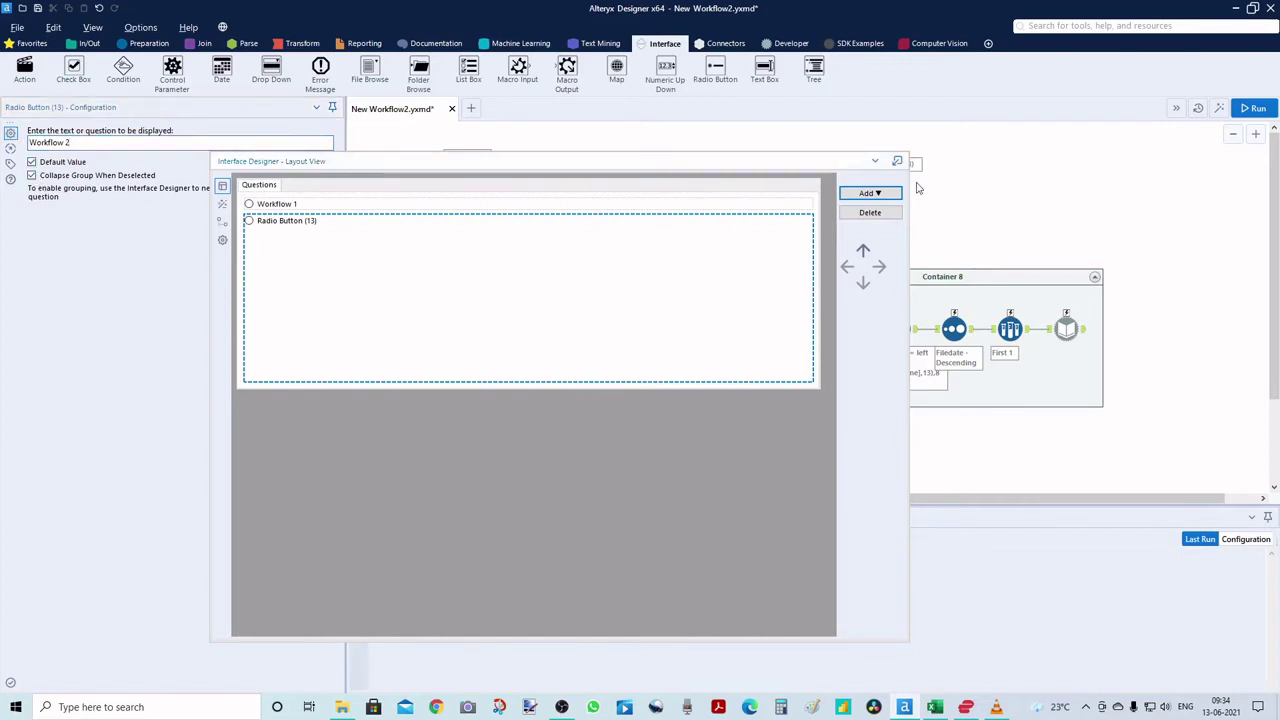
pyautogui.click(877, 162)
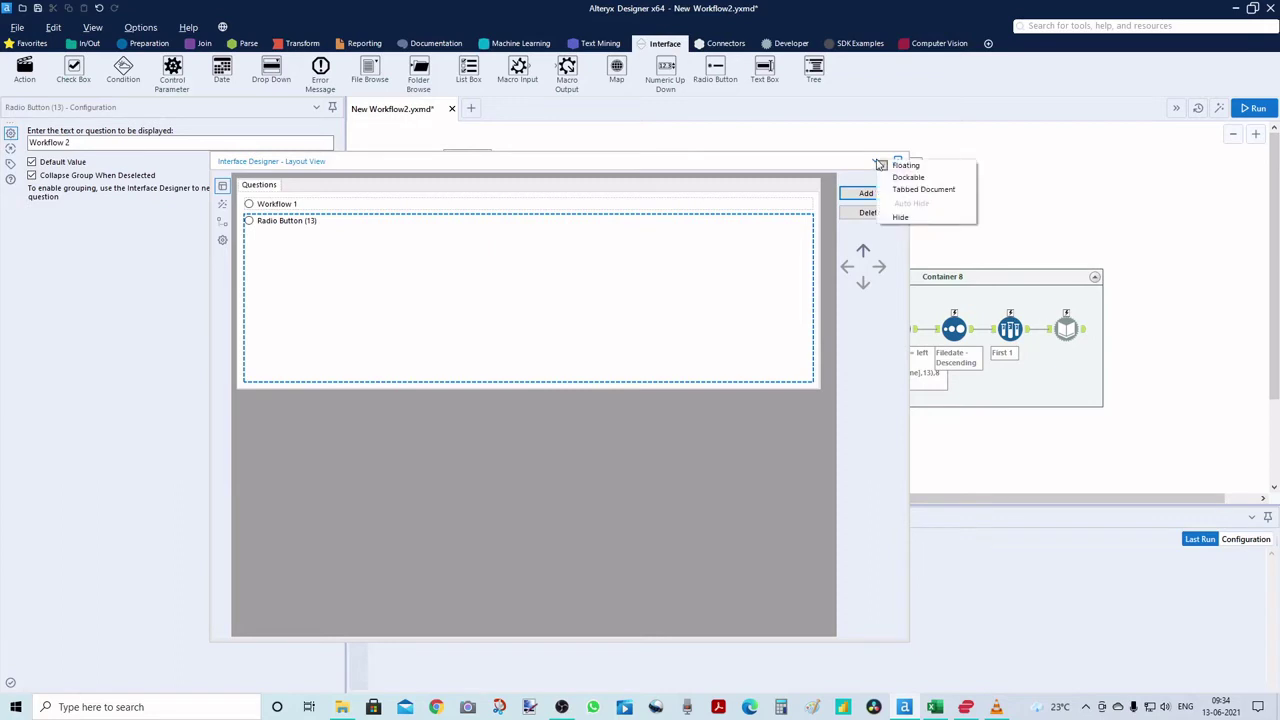
pyautogui.click(899, 218)
pyautogui.click(632, 270)
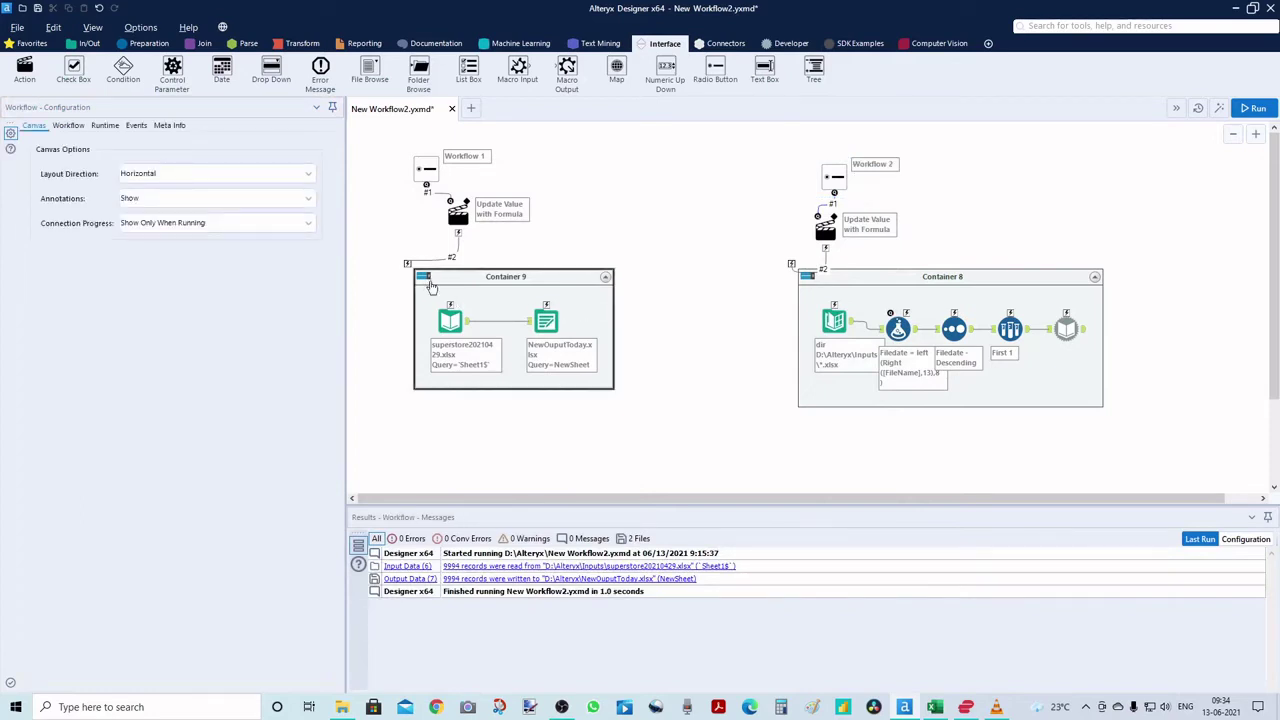
# Put the Workflow 1 radio button and its Action tool in a new container, and the Workflow 2 pair in another.
pyautogui.moveTo(396, 133); pyautogui.dragTo(530, 251)
pyautogui.rightClick(467, 212)
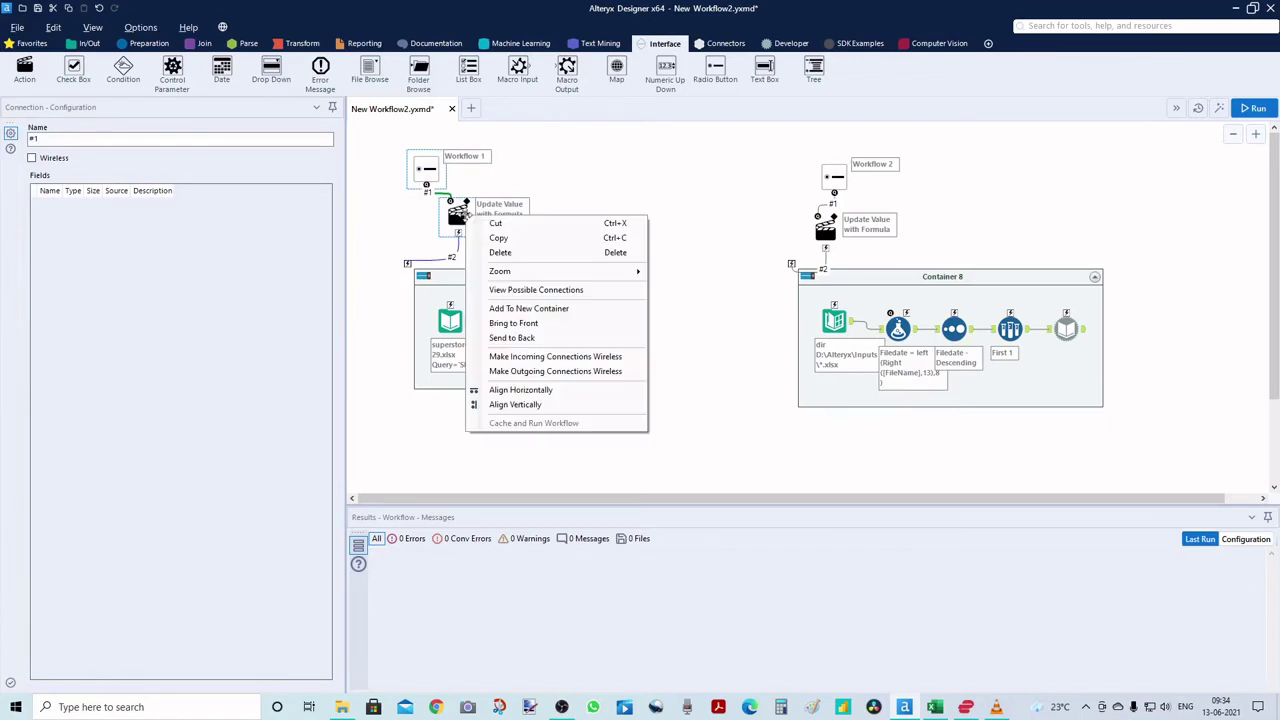
pyautogui.click(528, 308)
pyautogui.moveTo(802, 145); pyautogui.dragTo(930, 264)
pyautogui.rightClick(837, 178)
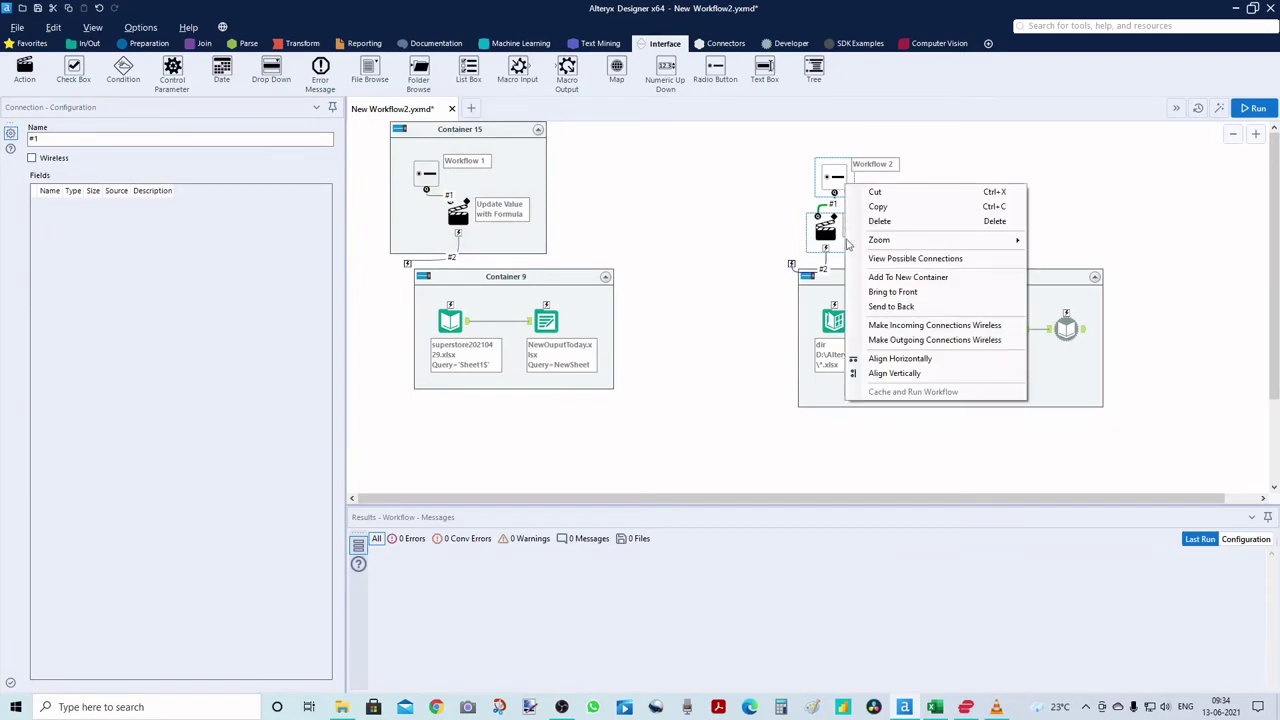
pyautogui.click(868, 272)
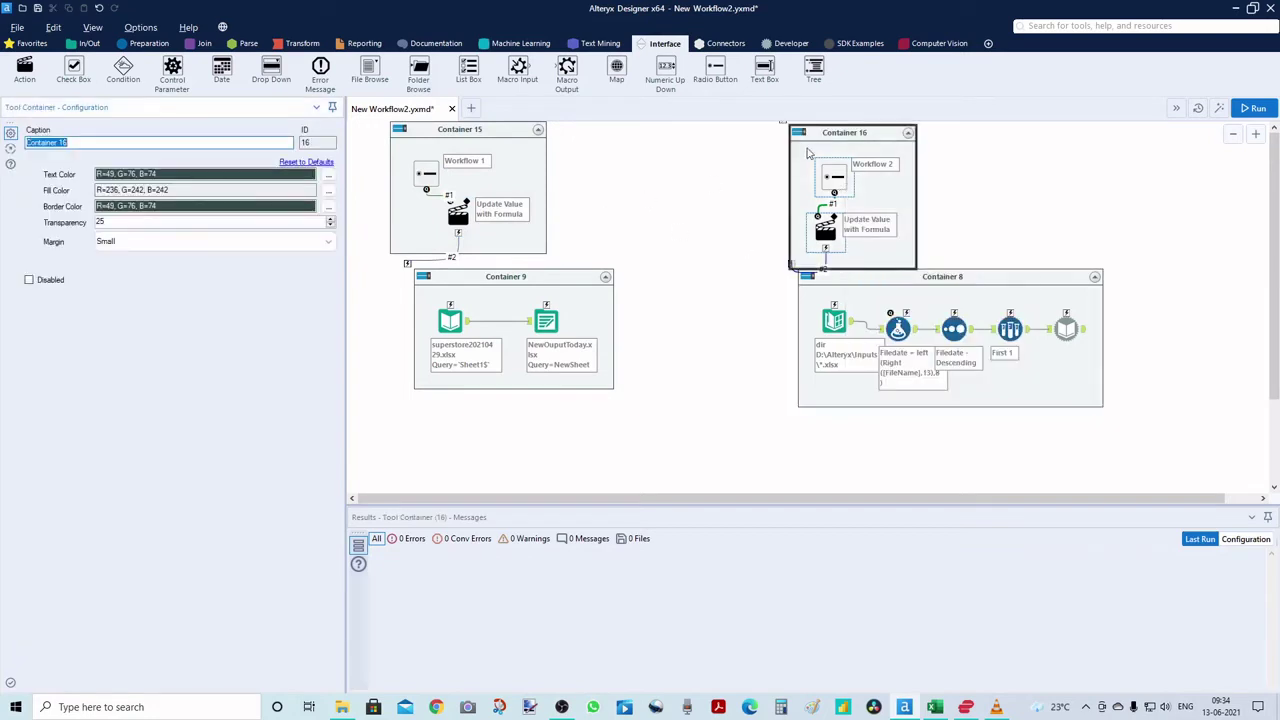
# Disable all four tool containers: 16, 8, 9 and 15.
pyautogui.click(798, 132)
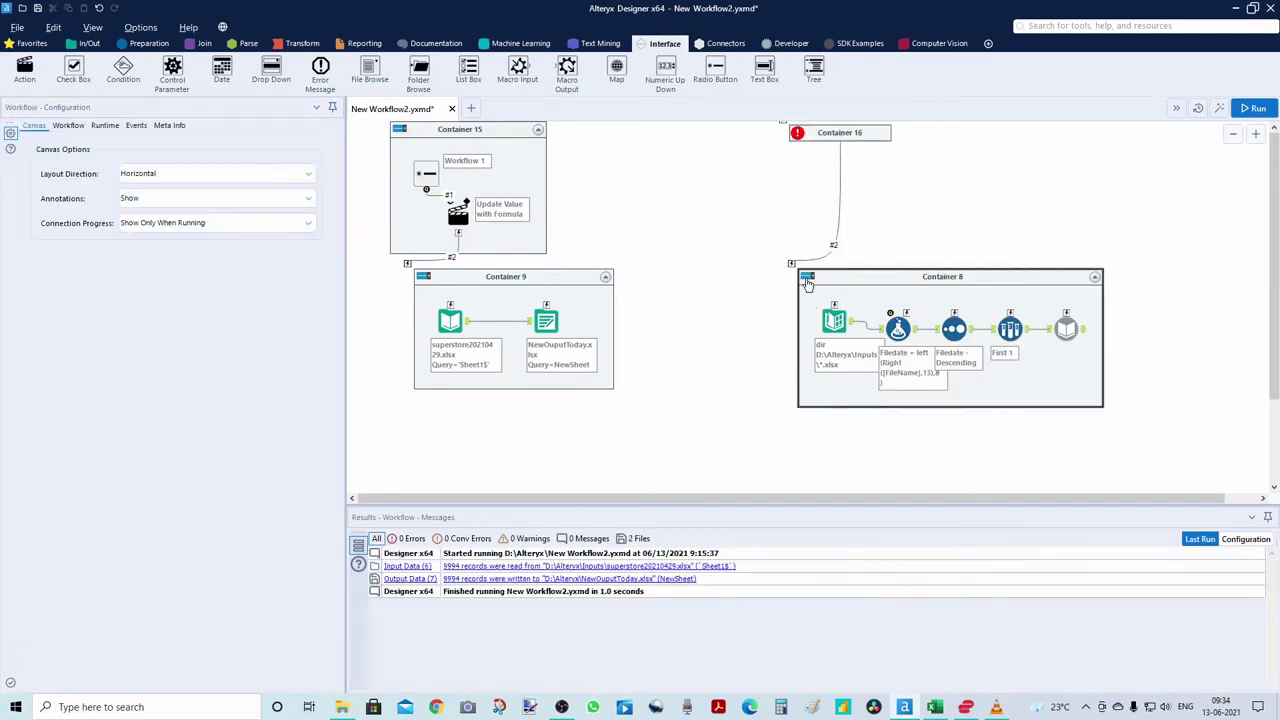
pyautogui.click(807, 276)
pyautogui.click(423, 277)
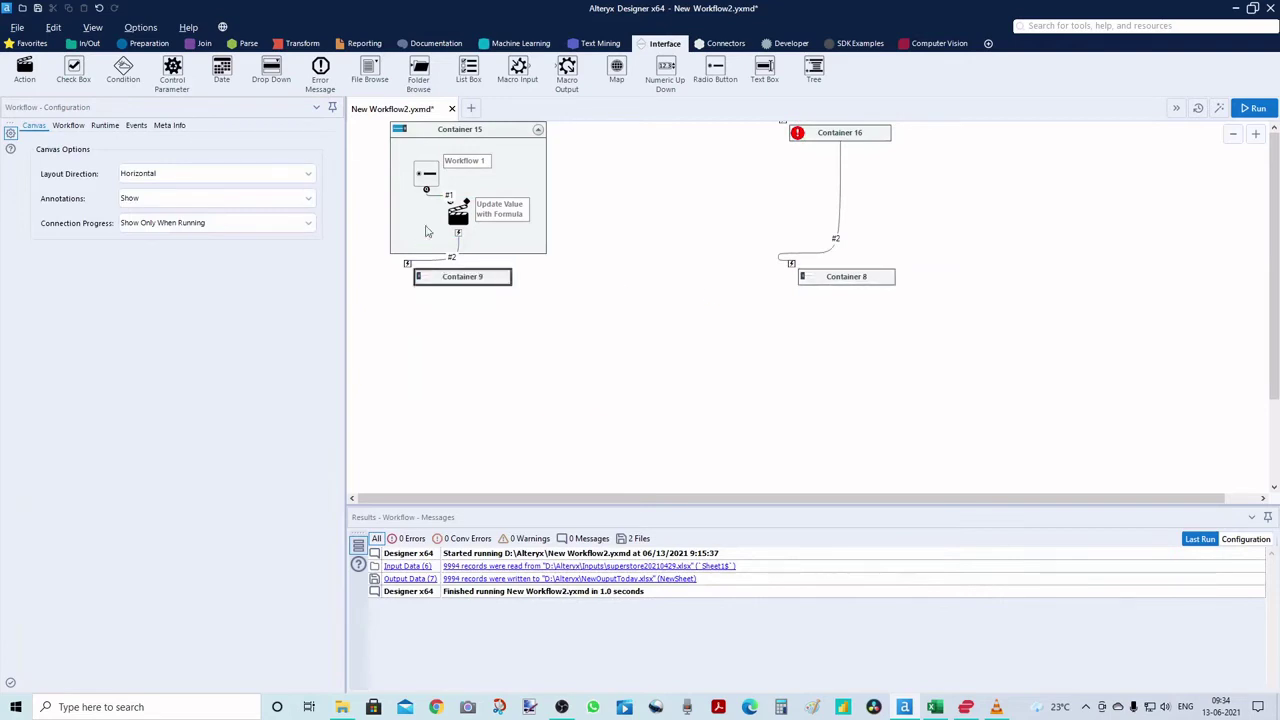
pyautogui.click(399, 131)
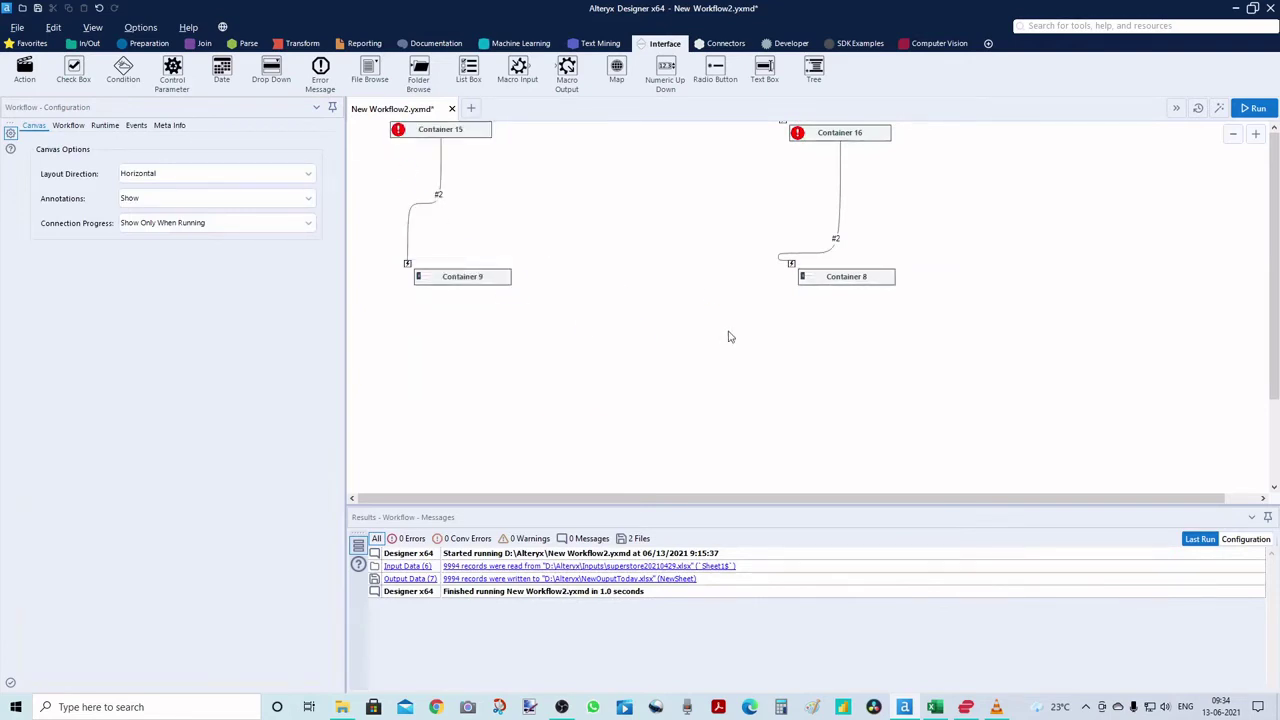
# Enable Containers 9 and 8 and review the Output Data file path and the Directory tool's input folder.
pyautogui.click(420, 277)
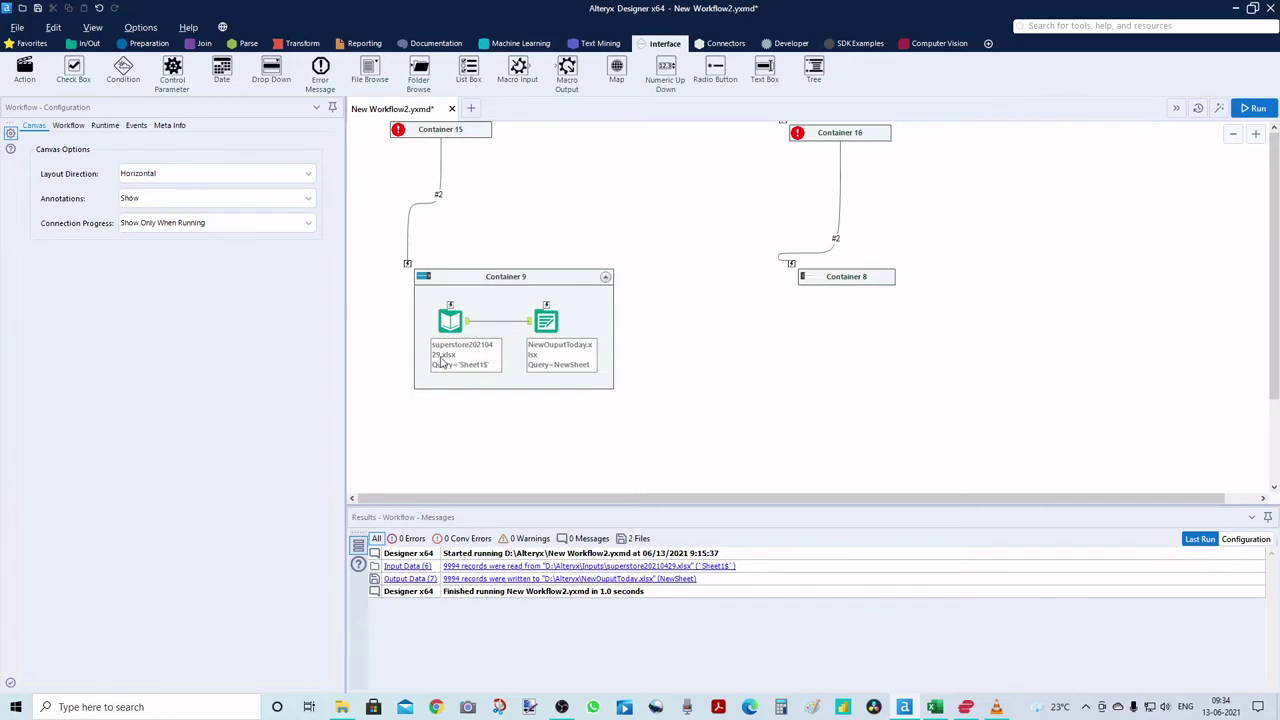
pyautogui.click(547, 322)
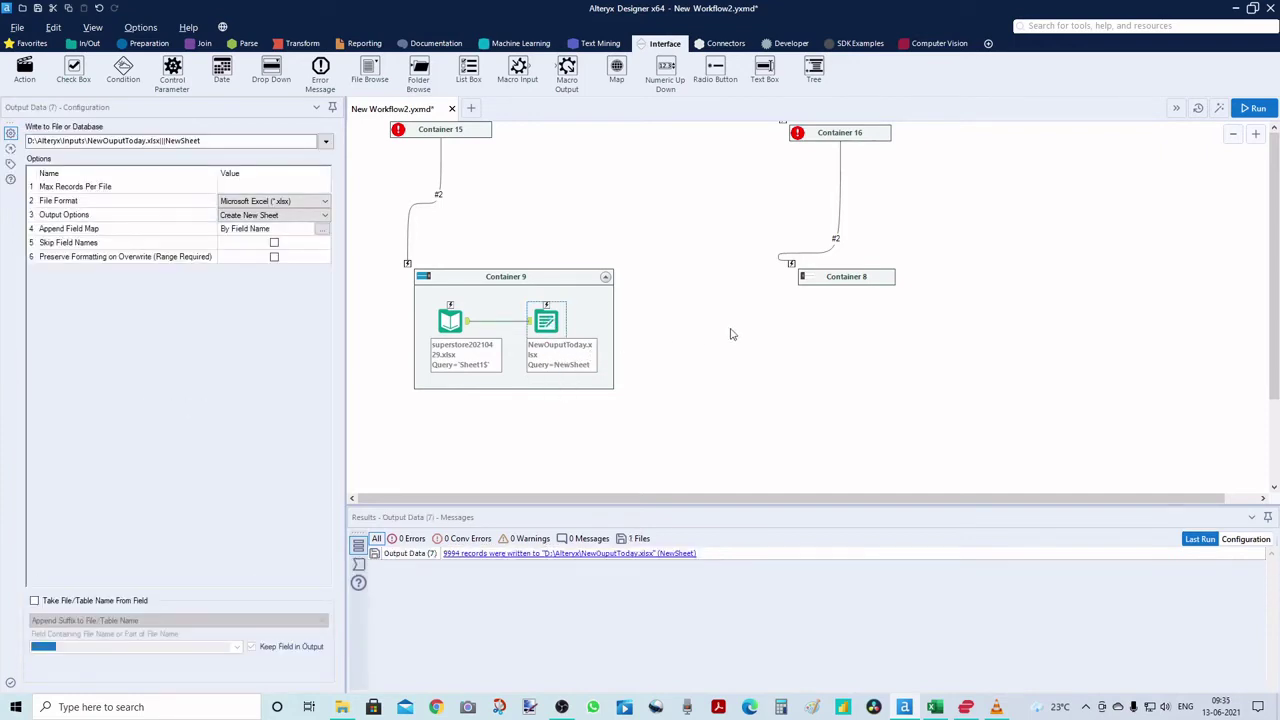
pyautogui.click(803, 281)
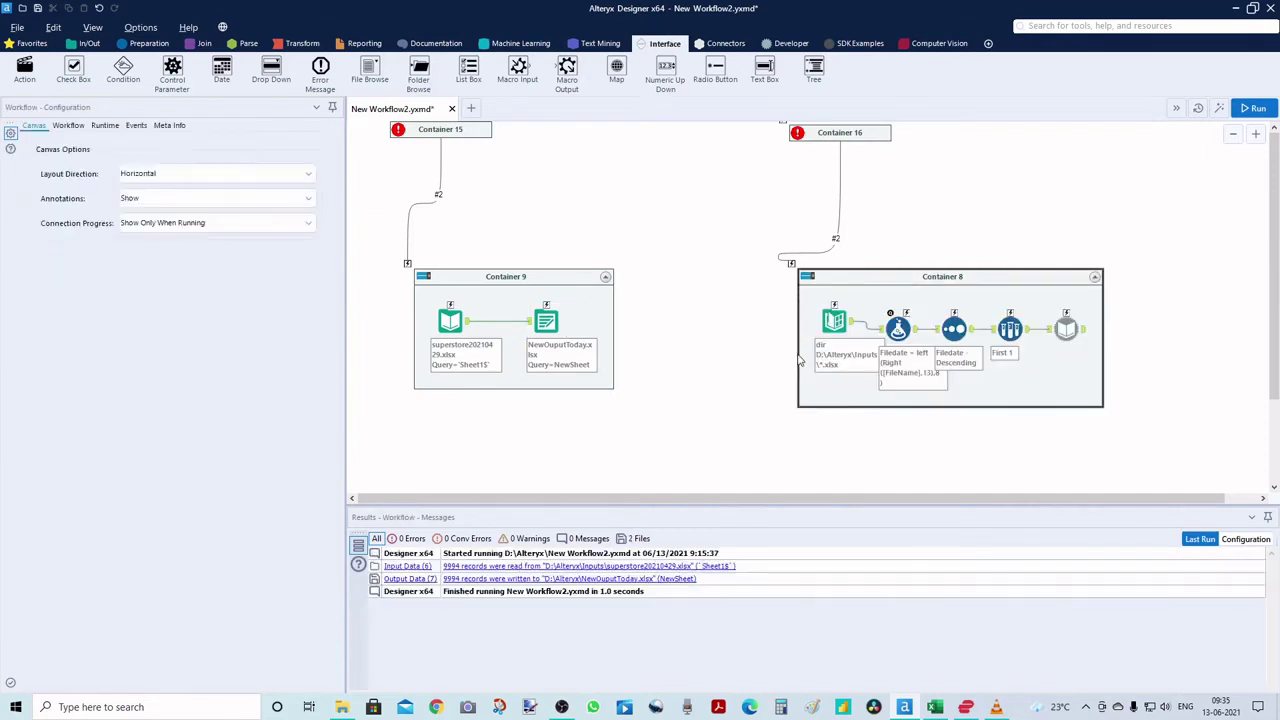
pyautogui.click(829, 330)
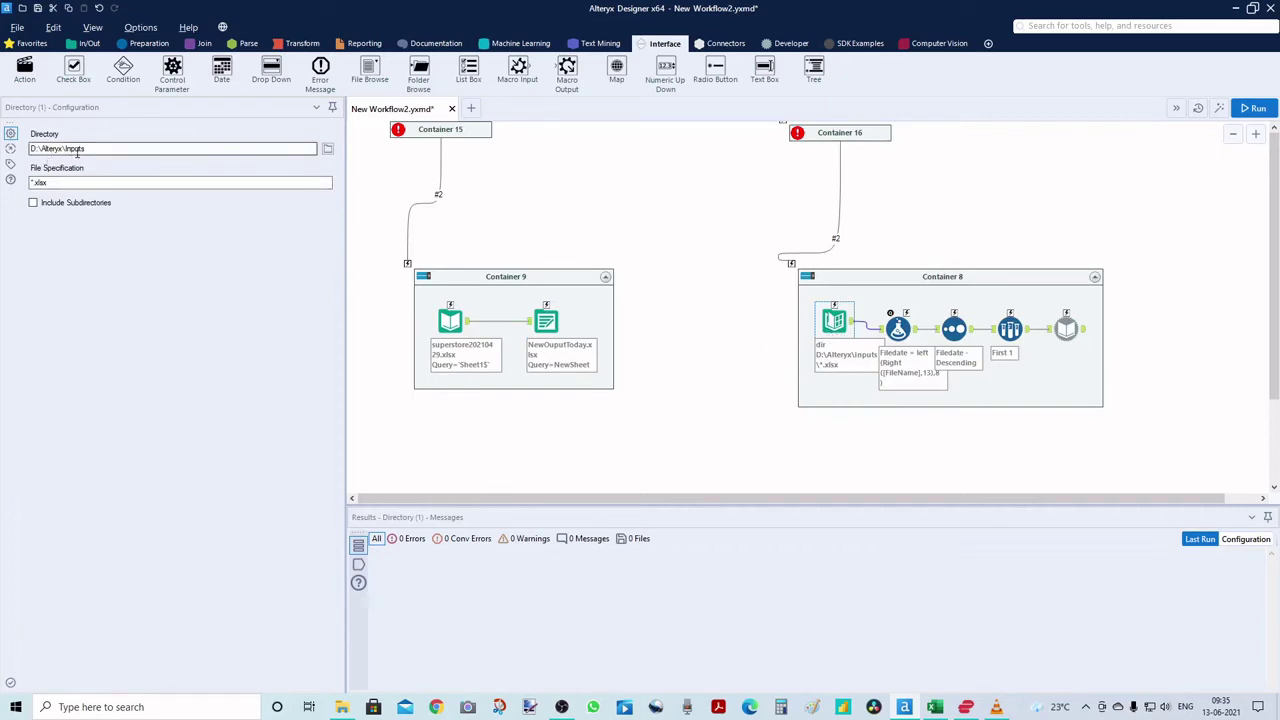
pyautogui.click(546, 320)
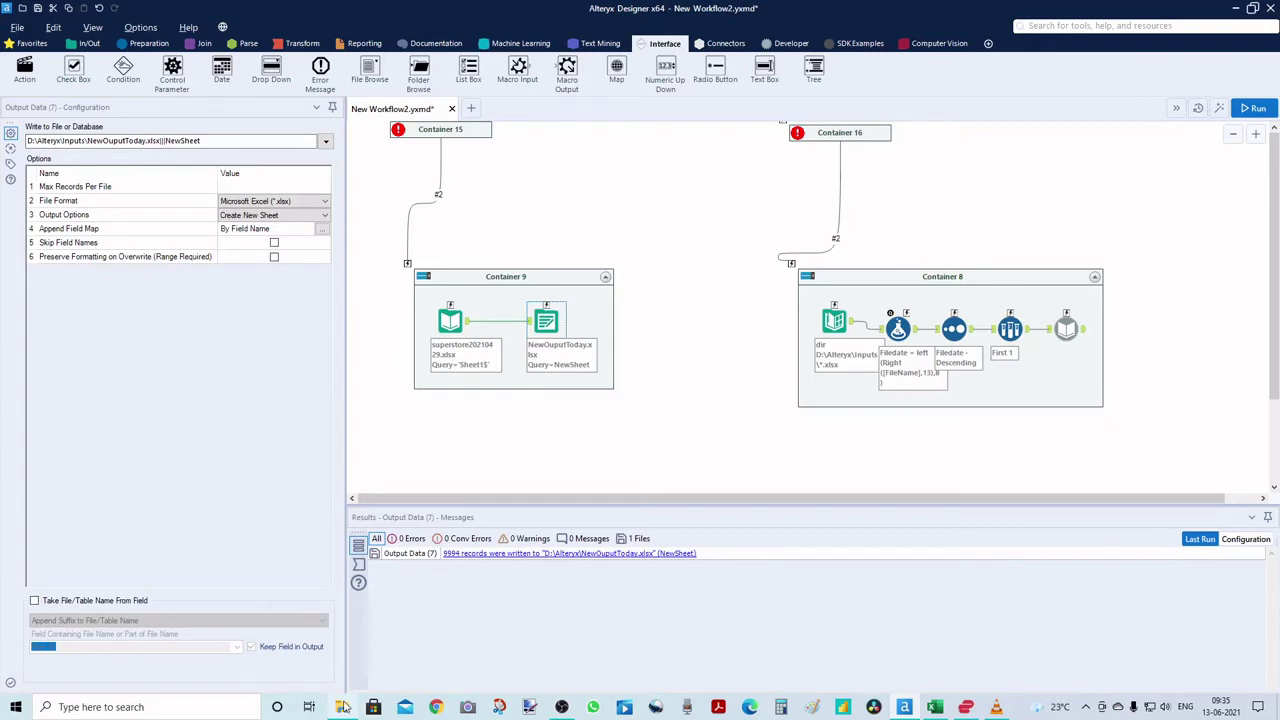
# Check the files in the Alteryx Inputs folder in File Explorer, and disable Containers 8 and 9 again in Alteryx Designer.
pyautogui.moveTo(341, 707)
pyautogui.click(334, 614)
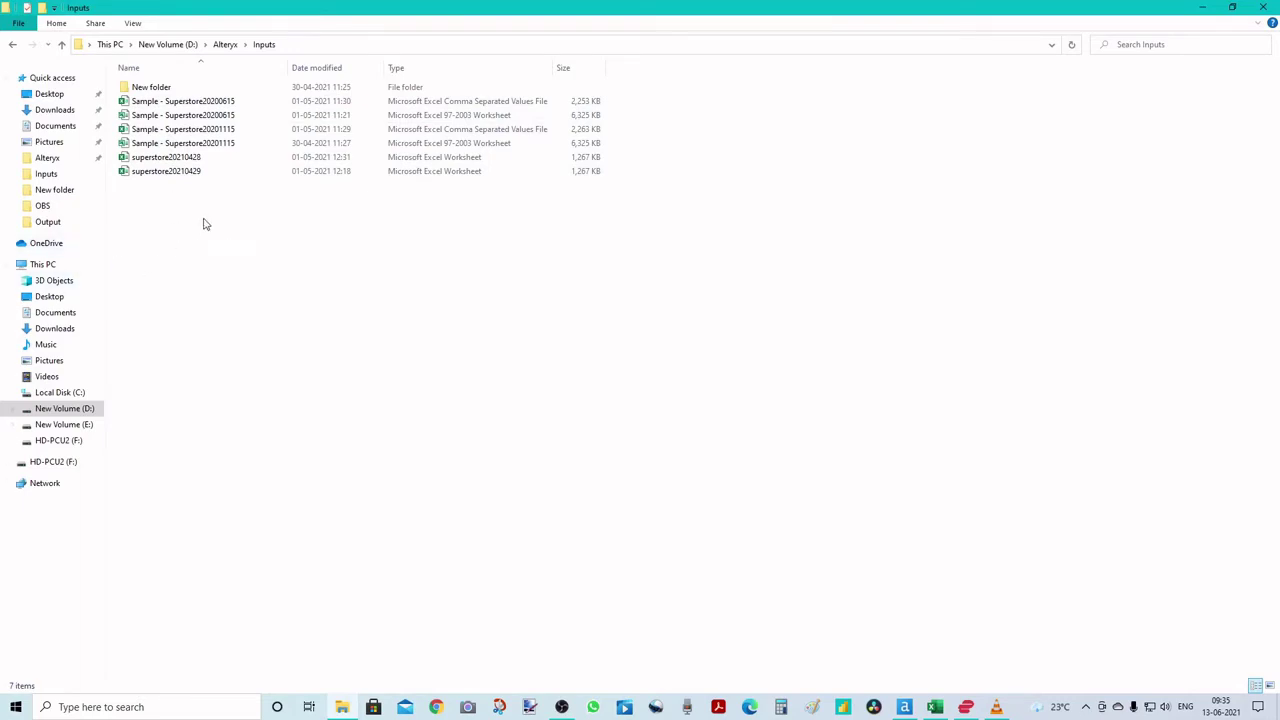
pyautogui.click(903, 708)
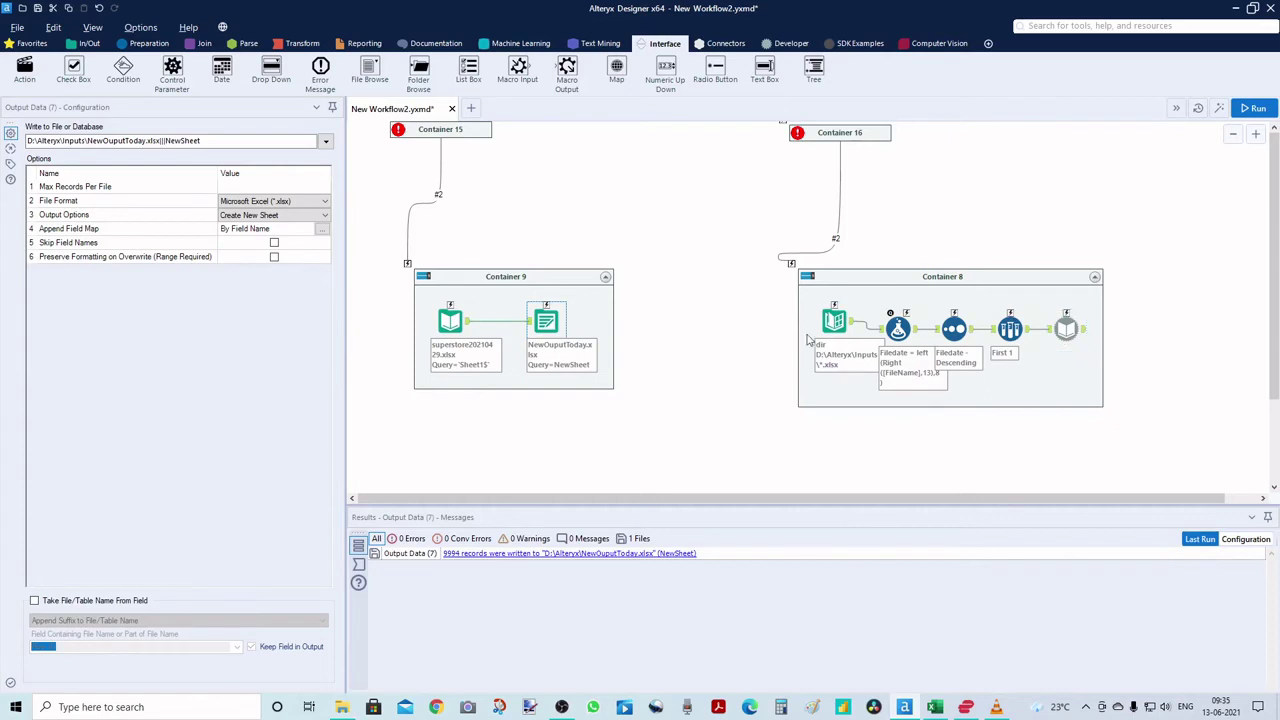
pyautogui.click(777, 303)
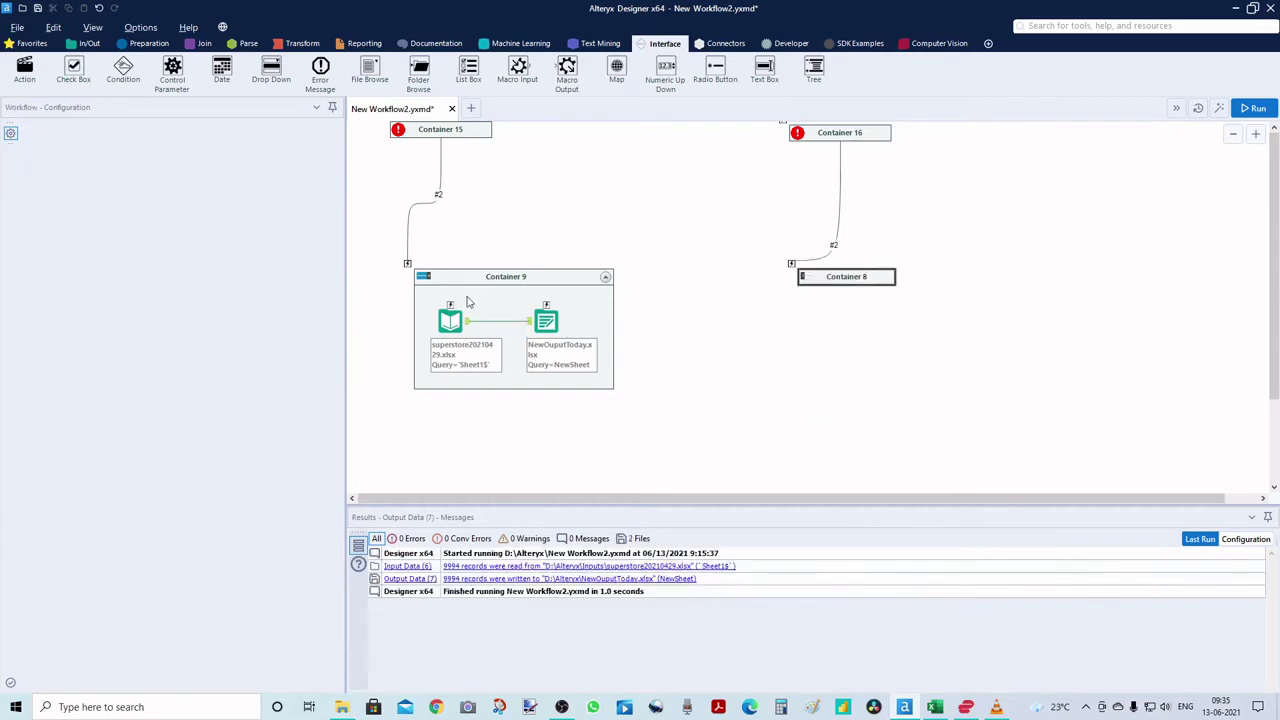
pyautogui.click(422, 278)
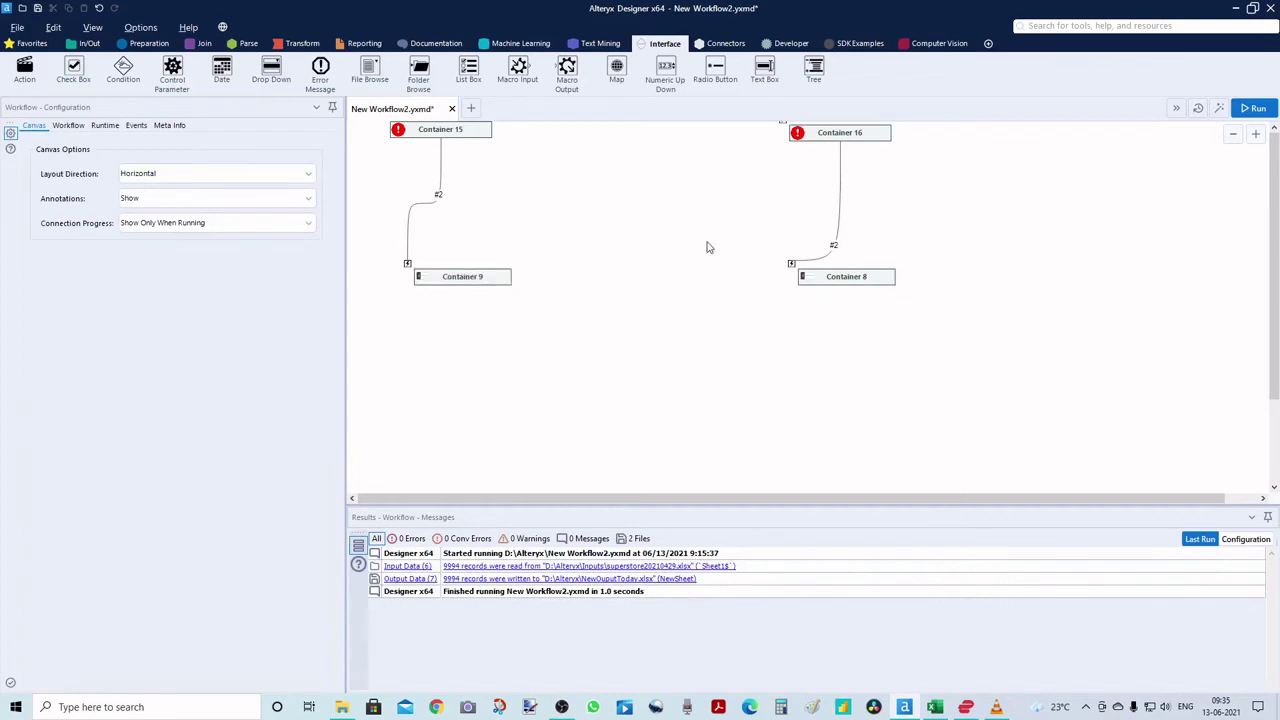
# Run the workflow as an analytic app with Workflow 1 selected, and check the Inputs folder for the output file.
pyautogui.click(1221, 108)
pyautogui.click(470, 260)
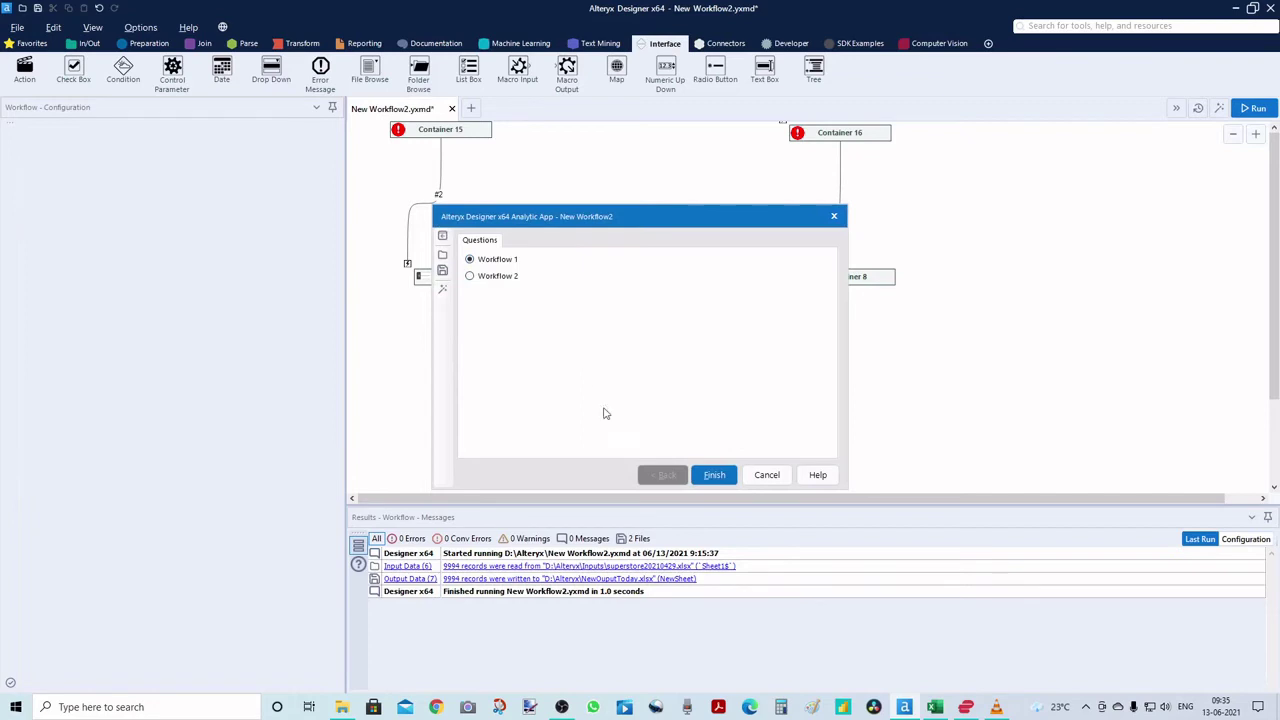
pyautogui.click(714, 476)
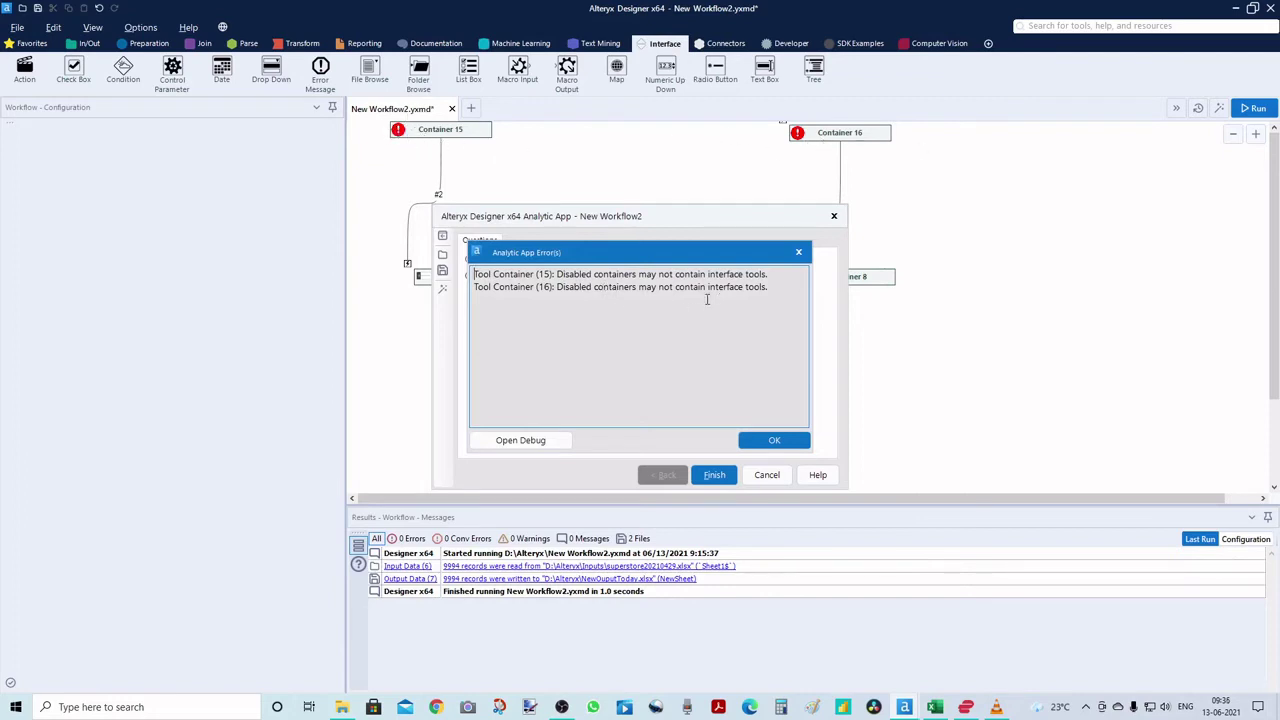
pyautogui.click(766, 441)
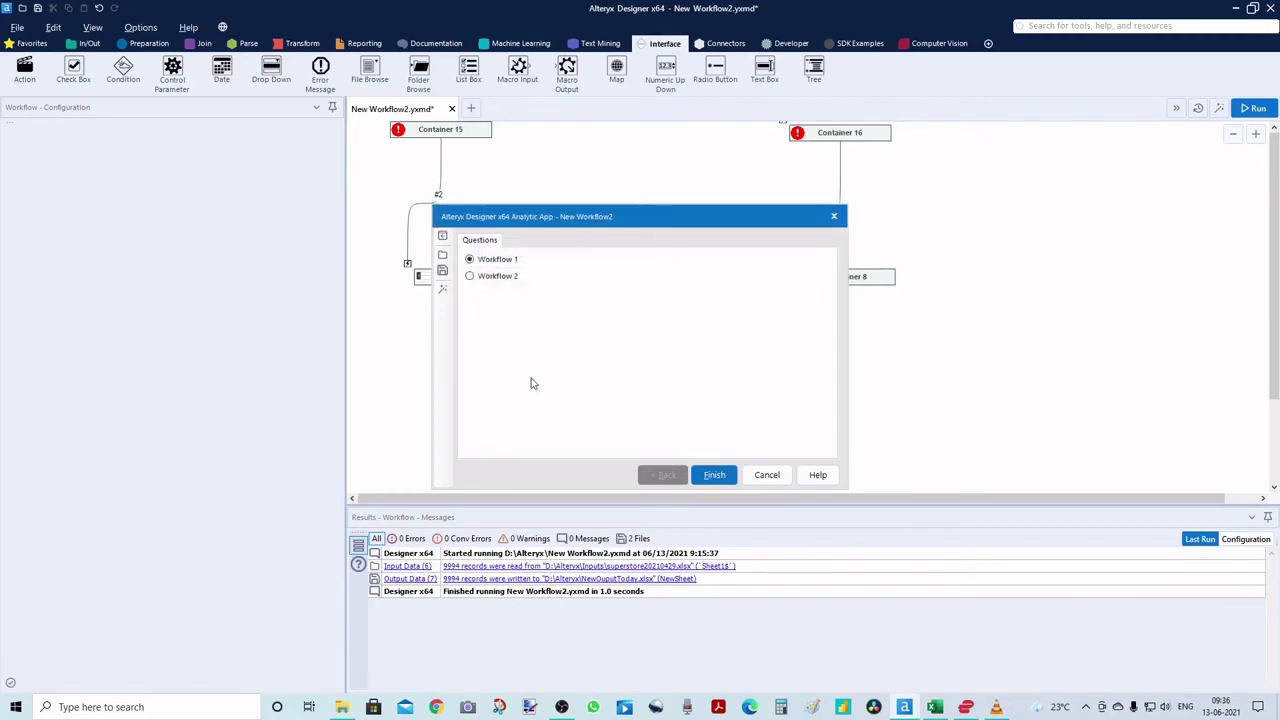
pyautogui.hotkey('alt', 'Tab')
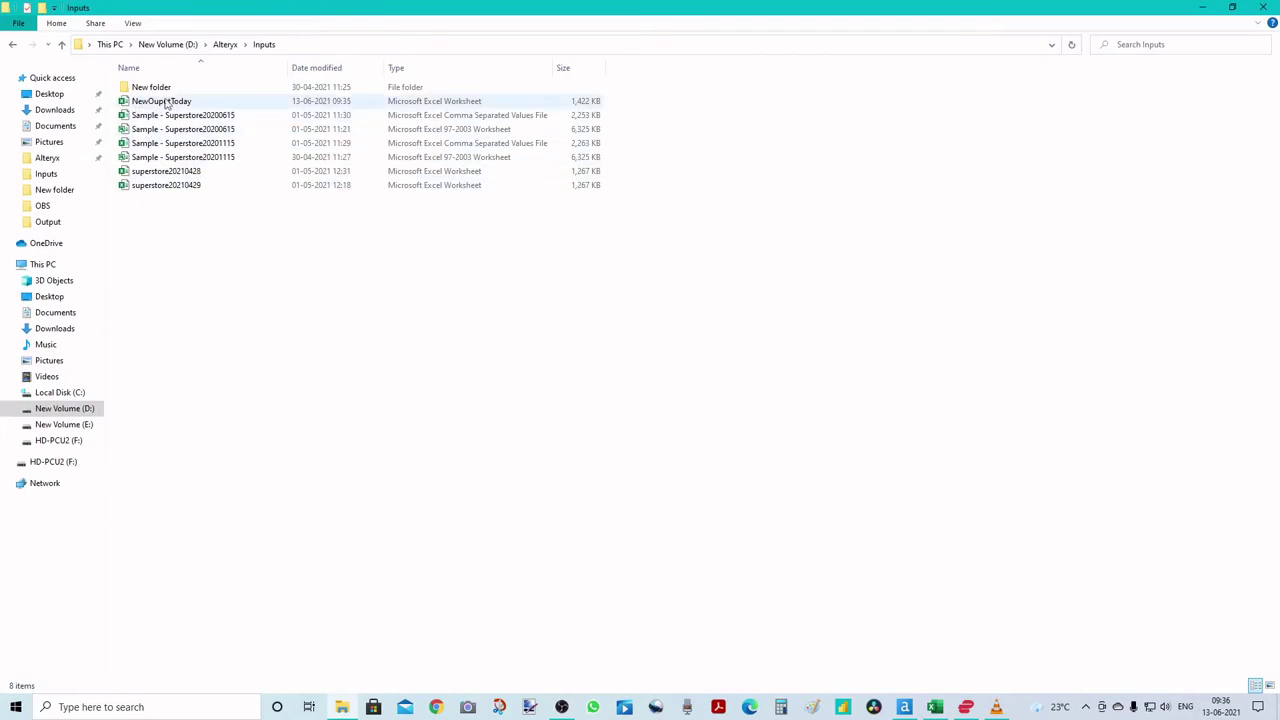
pyautogui.hotkey('alt', 'Tab')
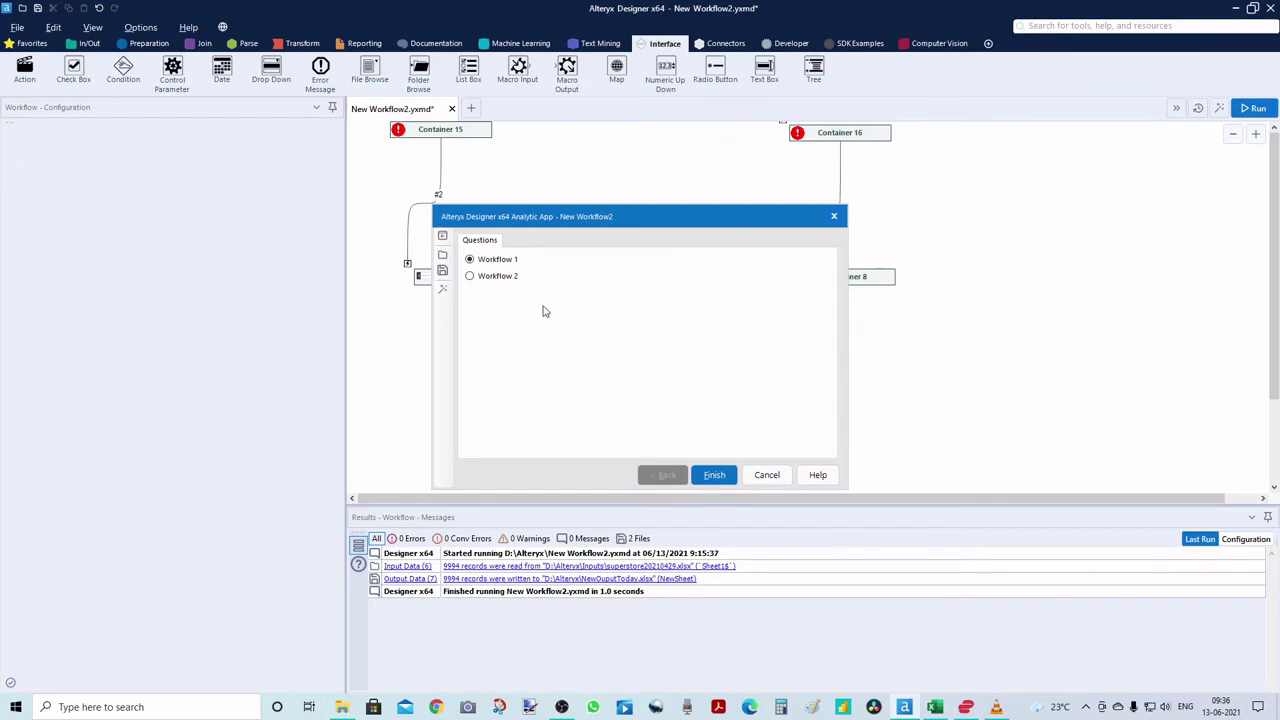
# Run the analytic app with Workflow 2 selected, dismiss the error report and close the app window.
pyautogui.click(471, 278)
pyautogui.click(716, 476)
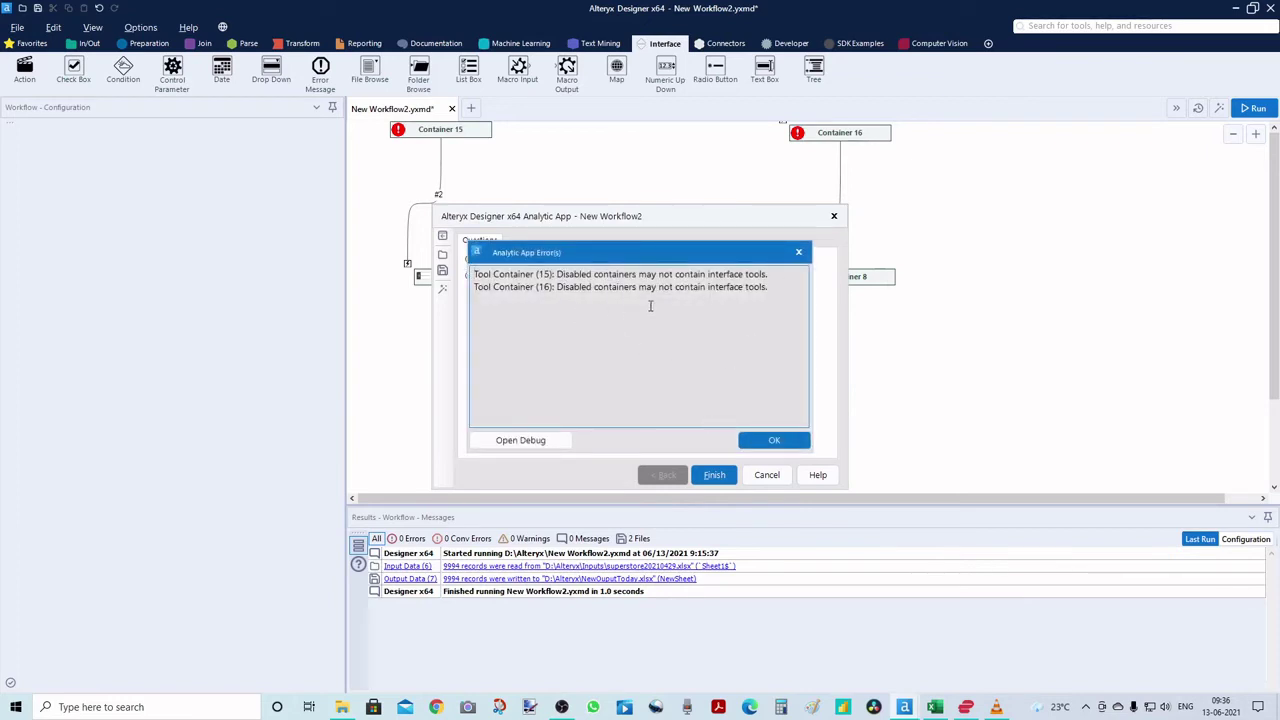
pyautogui.click(774, 441)
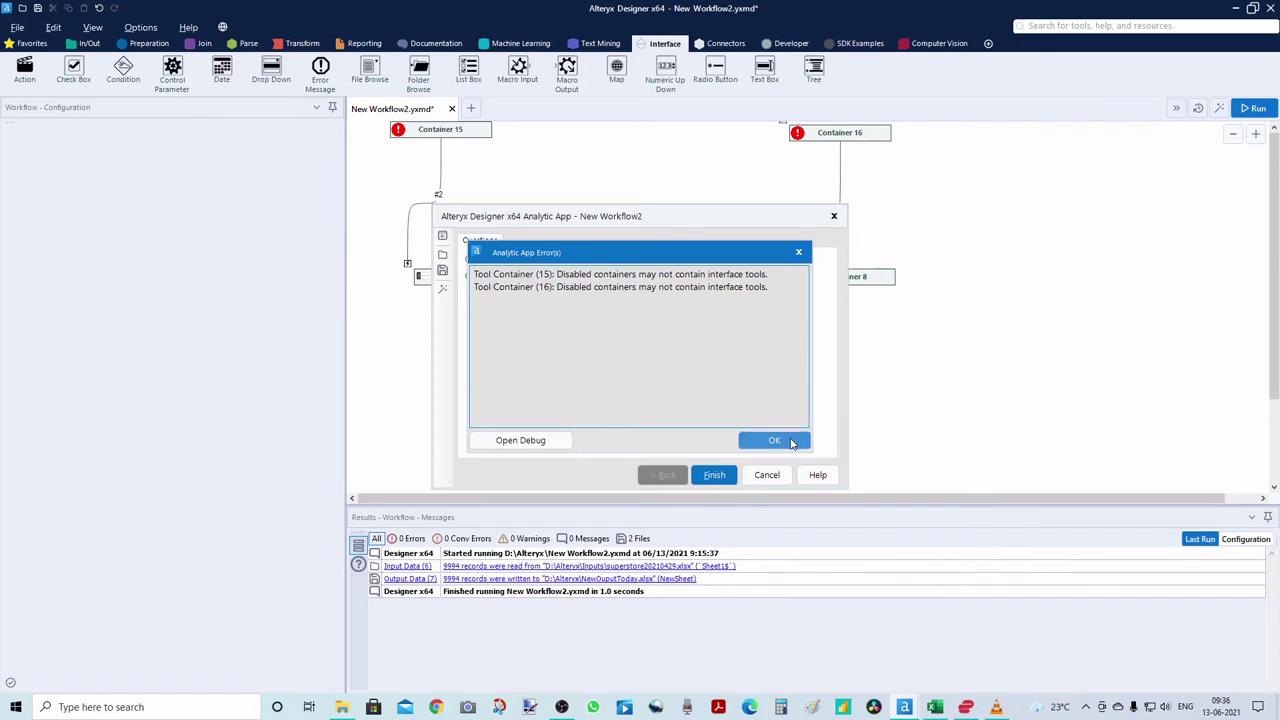
pyautogui.click(766, 475)
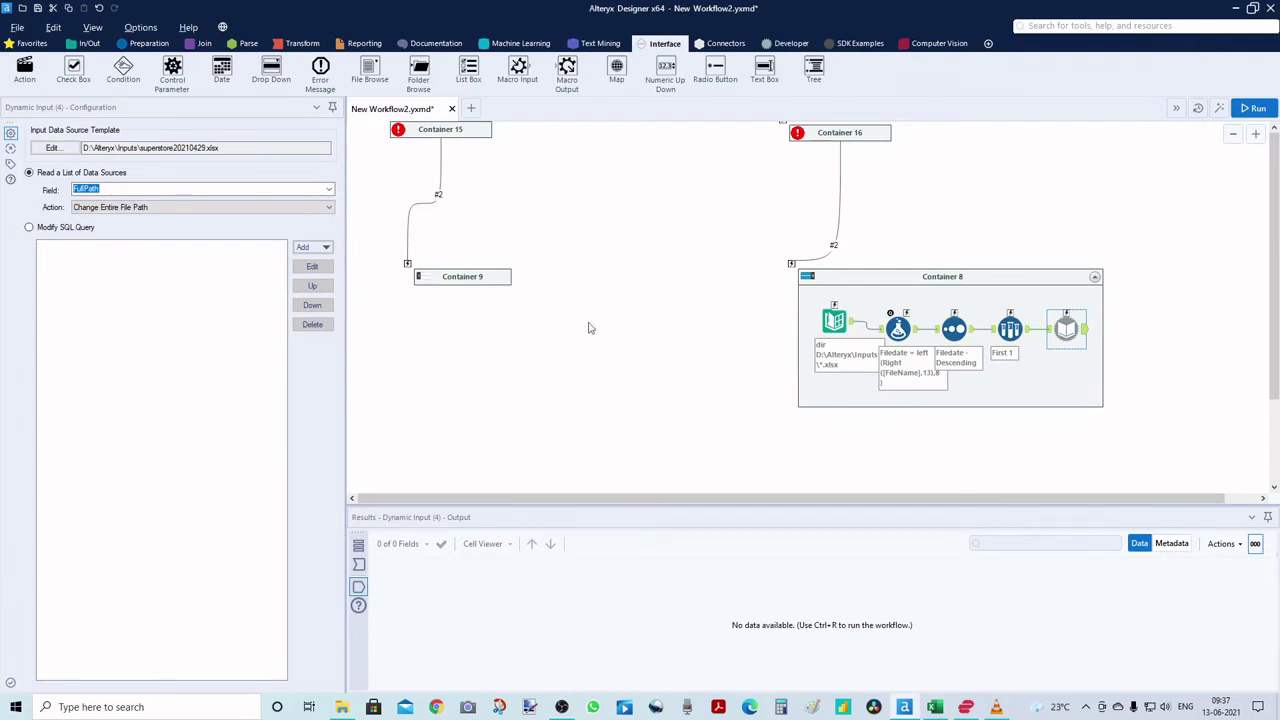
# Add an Output Data tool after the Dynamic Input tool in Container 8, writing to Sheet1 of NewOuputToday2.xlsx in the Inputs folder.
pyautogui.click(82, 44)
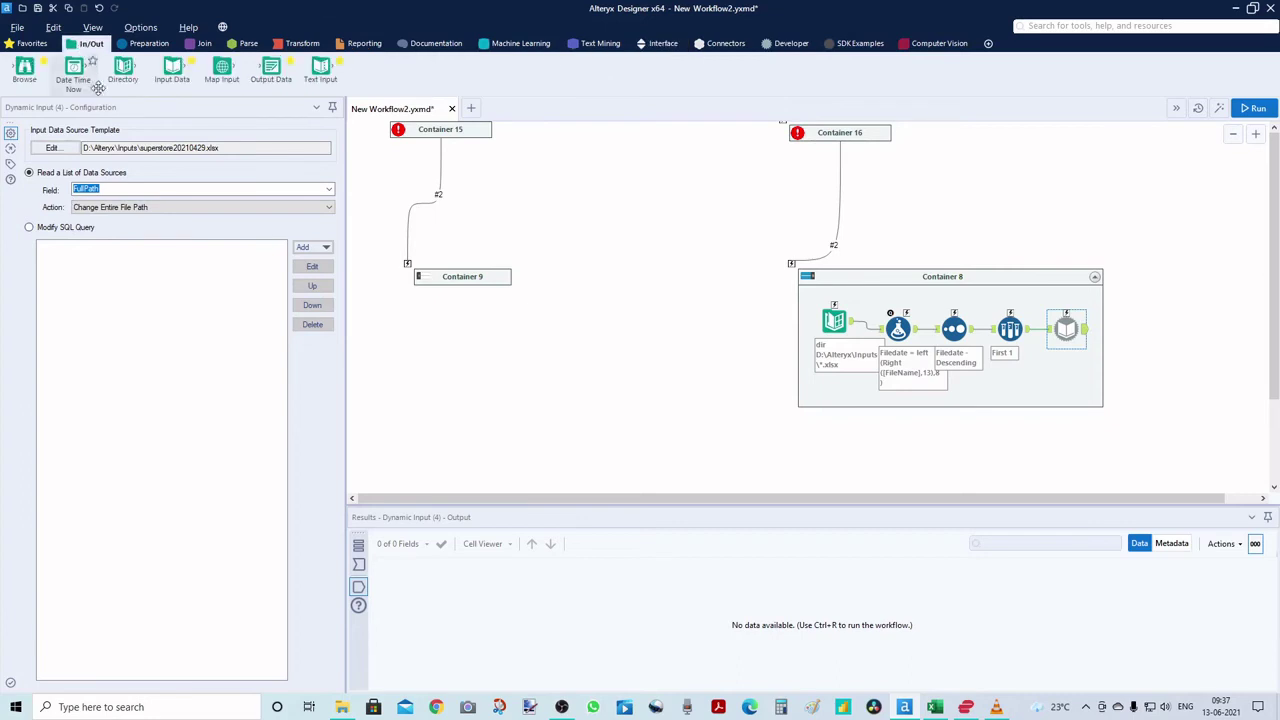
pyautogui.moveTo(271, 68); pyautogui.dragTo(1114, 328)
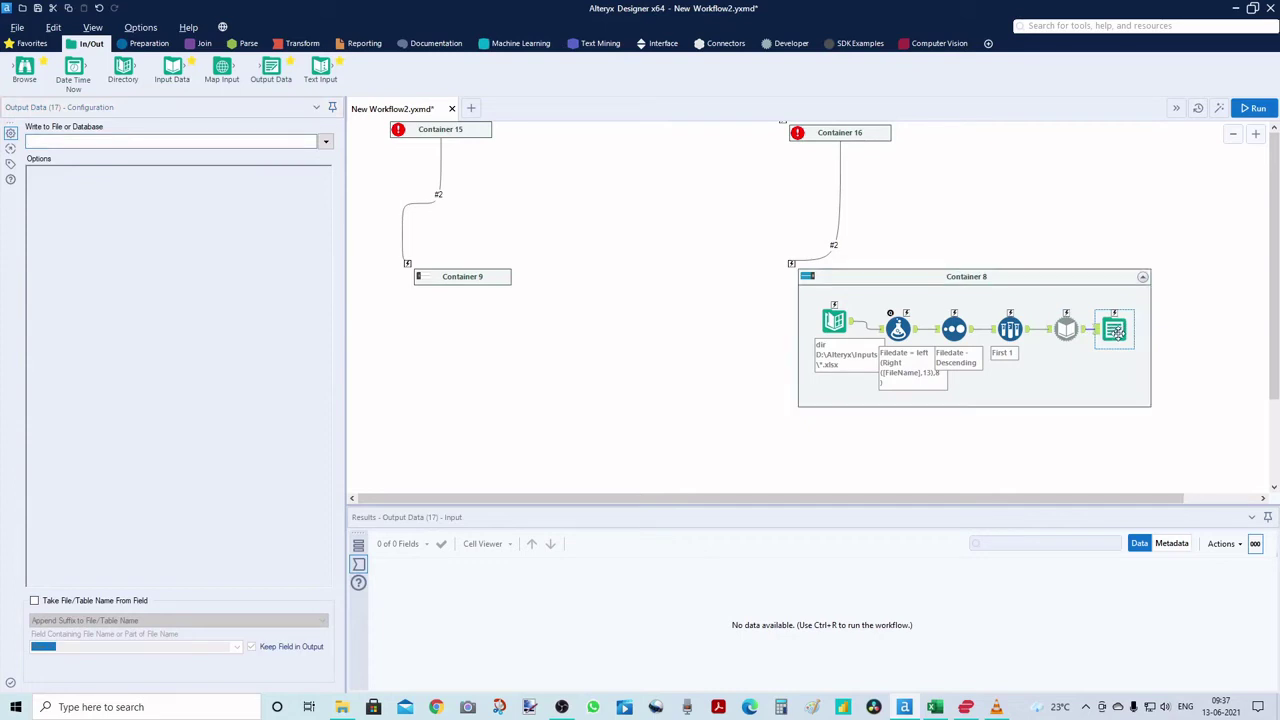
pyautogui.click(63, 141)
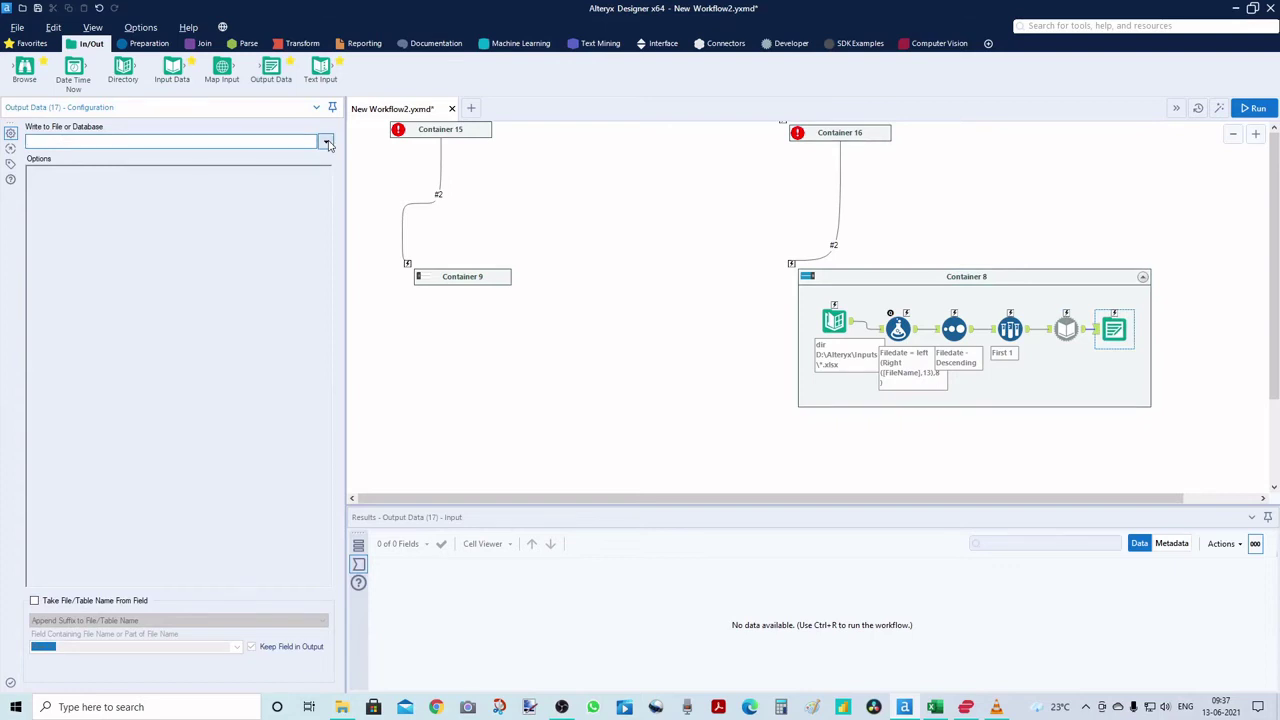
pyautogui.click(327, 143)
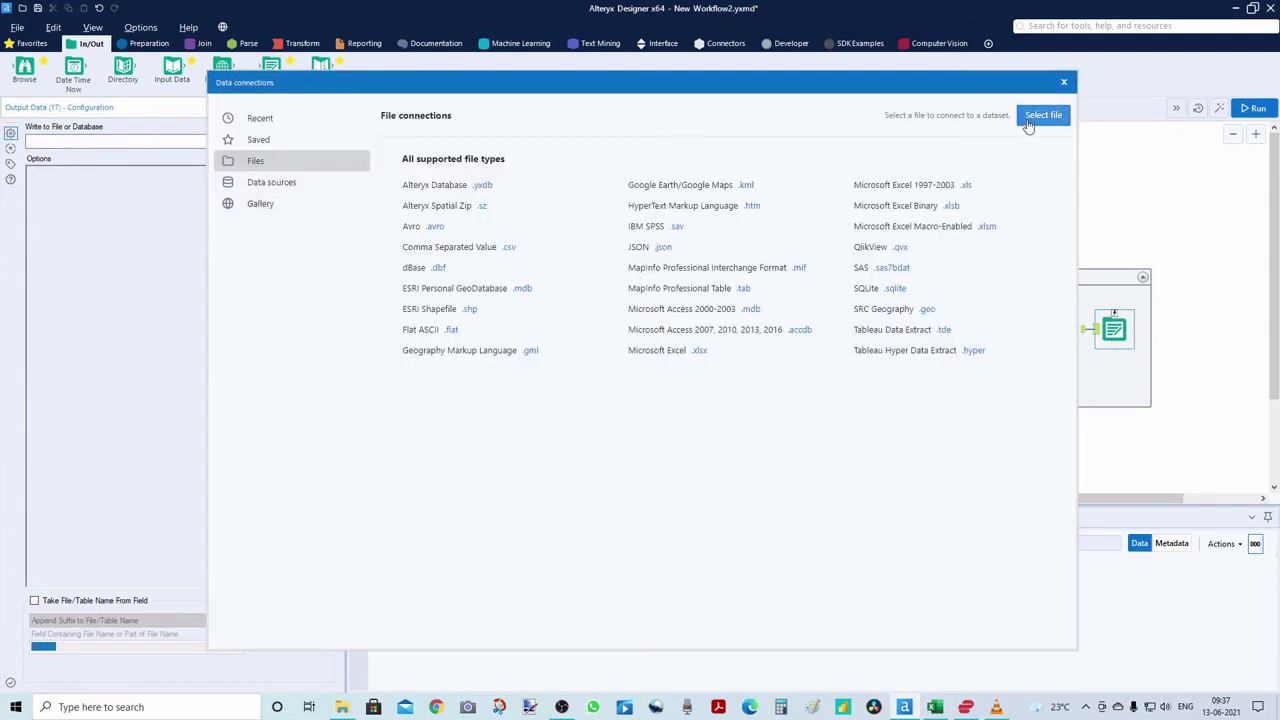
pyautogui.click(1043, 116)
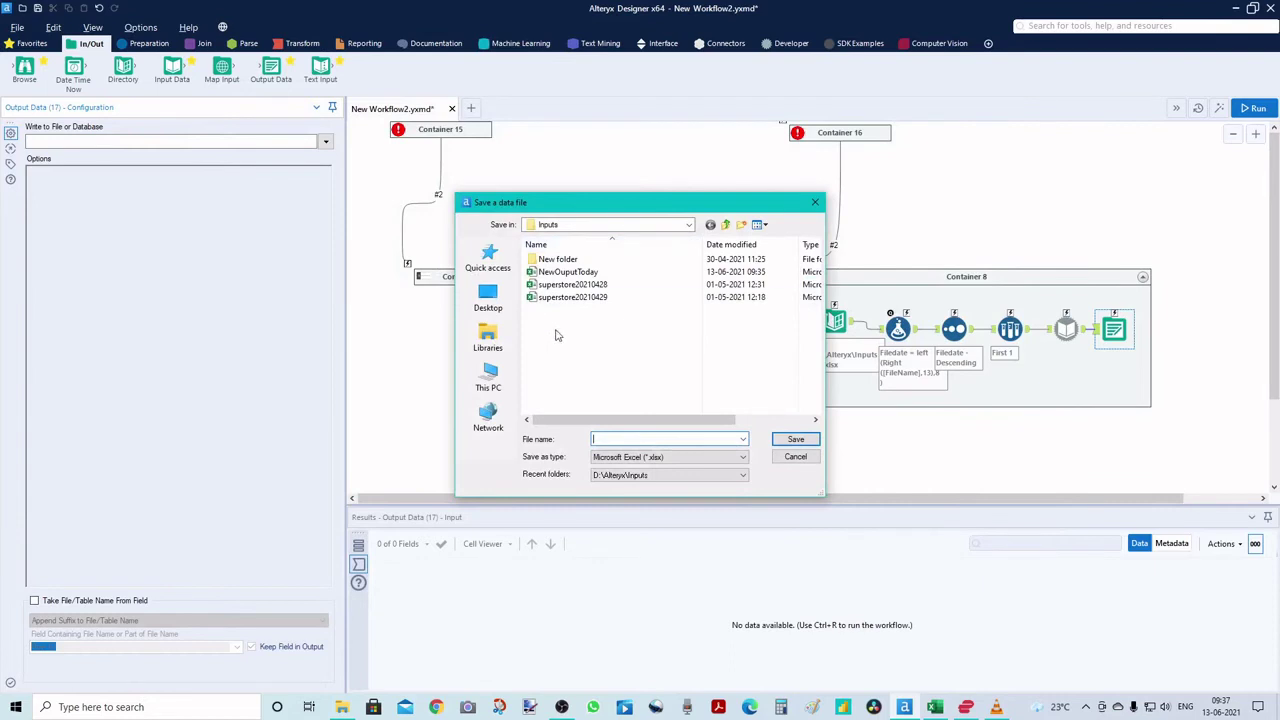
pyautogui.click(588, 274)
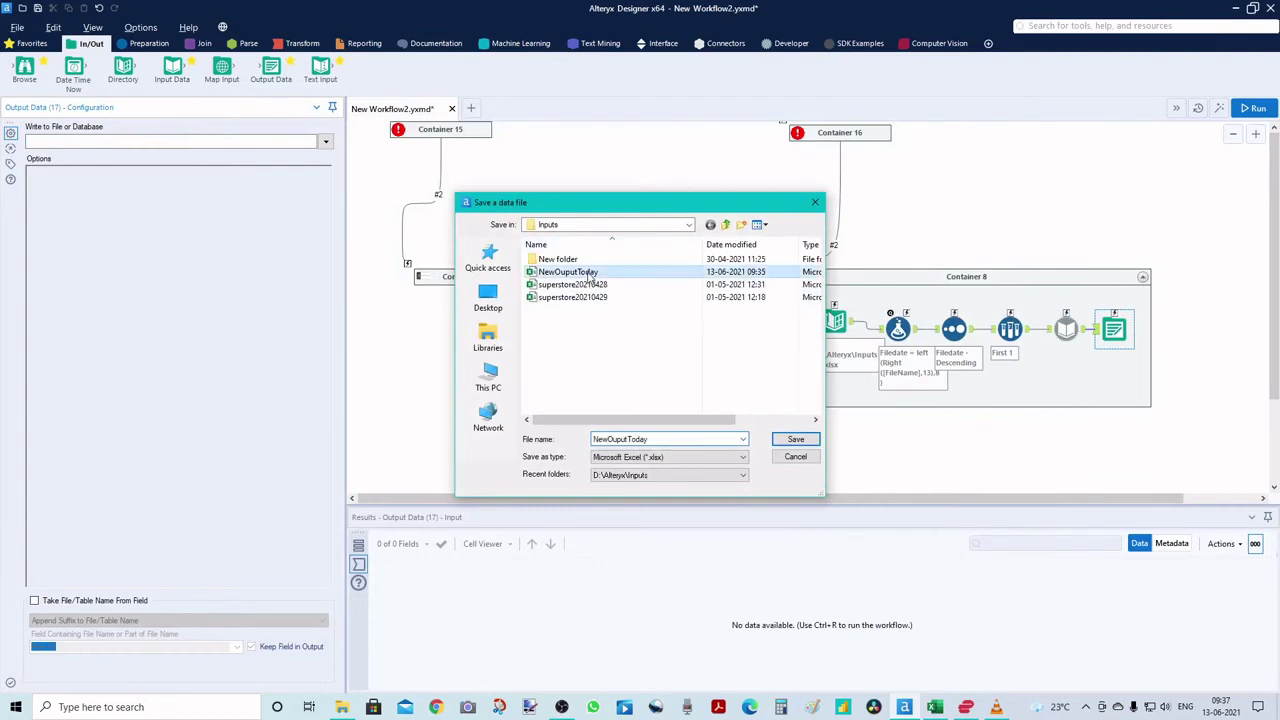
pyautogui.click(655, 439)
pyautogui.click(655, 439)
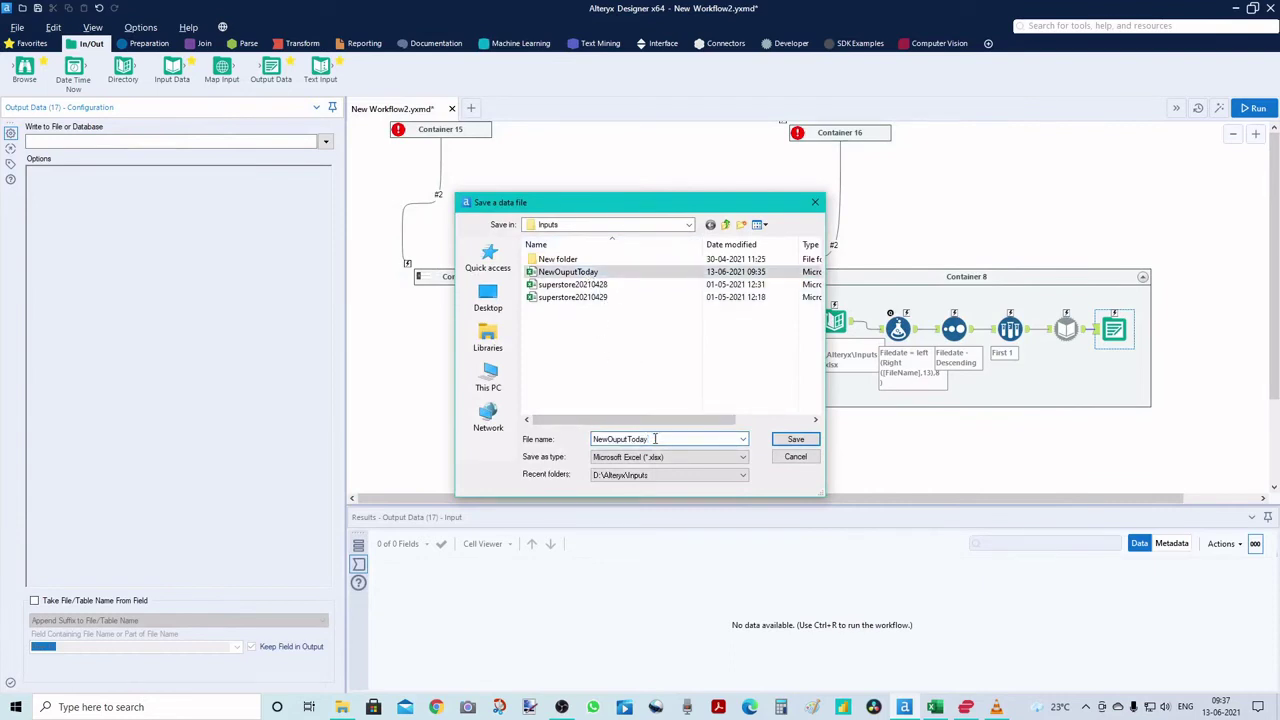
pyautogui.write('2')
pyautogui.click(793, 440)
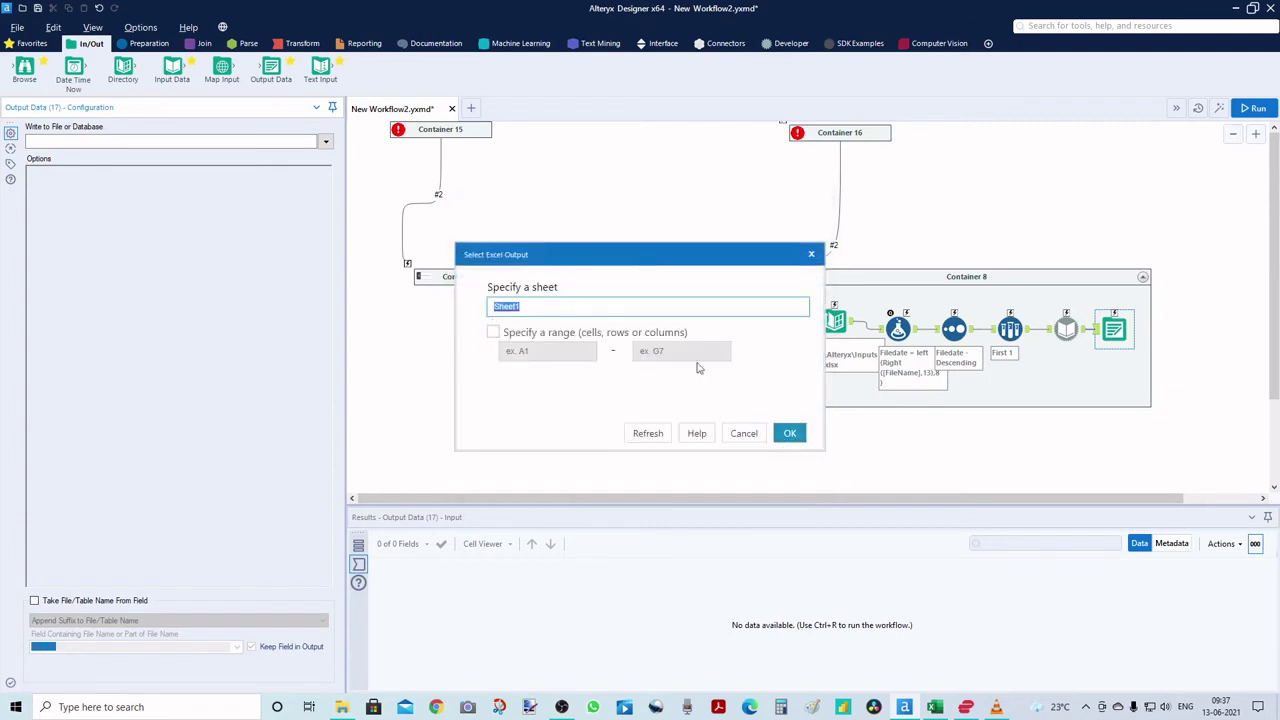
pyautogui.click(789, 433)
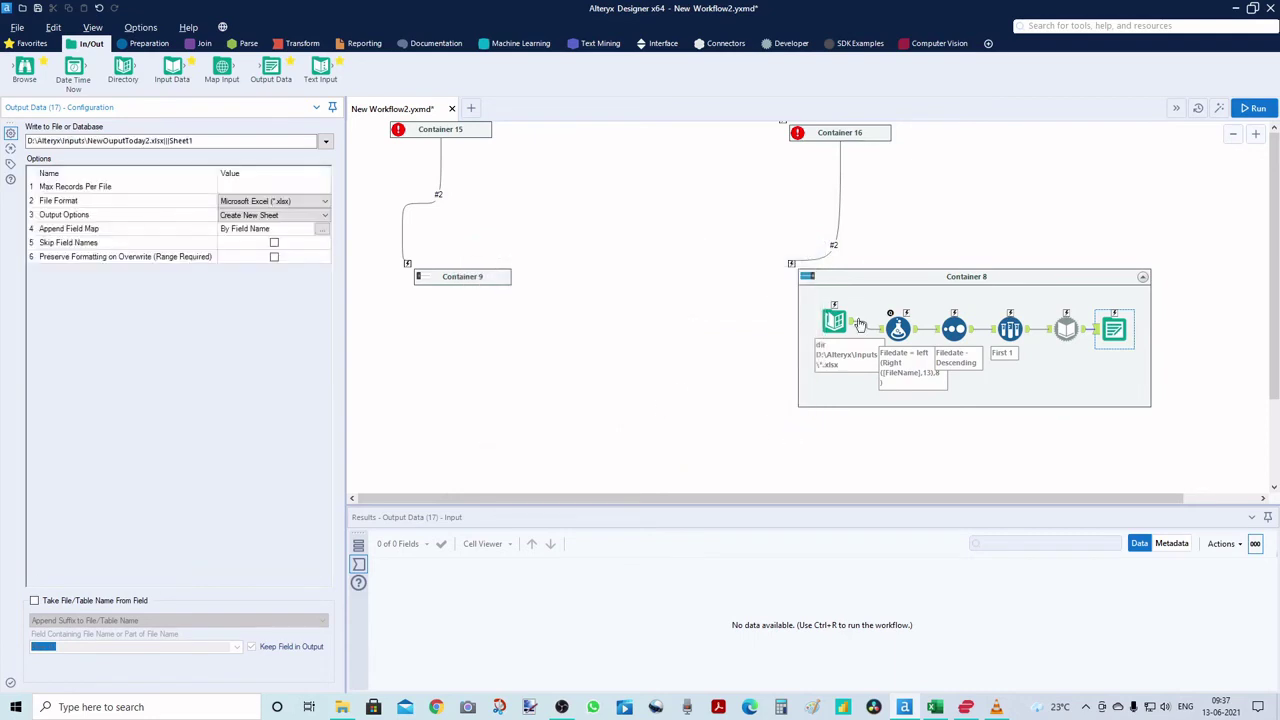
# Disable Container 8, and permanently delete the NewOuputToday workbook from the Inputs folder in File Explorer.
pyautogui.click(806, 278)
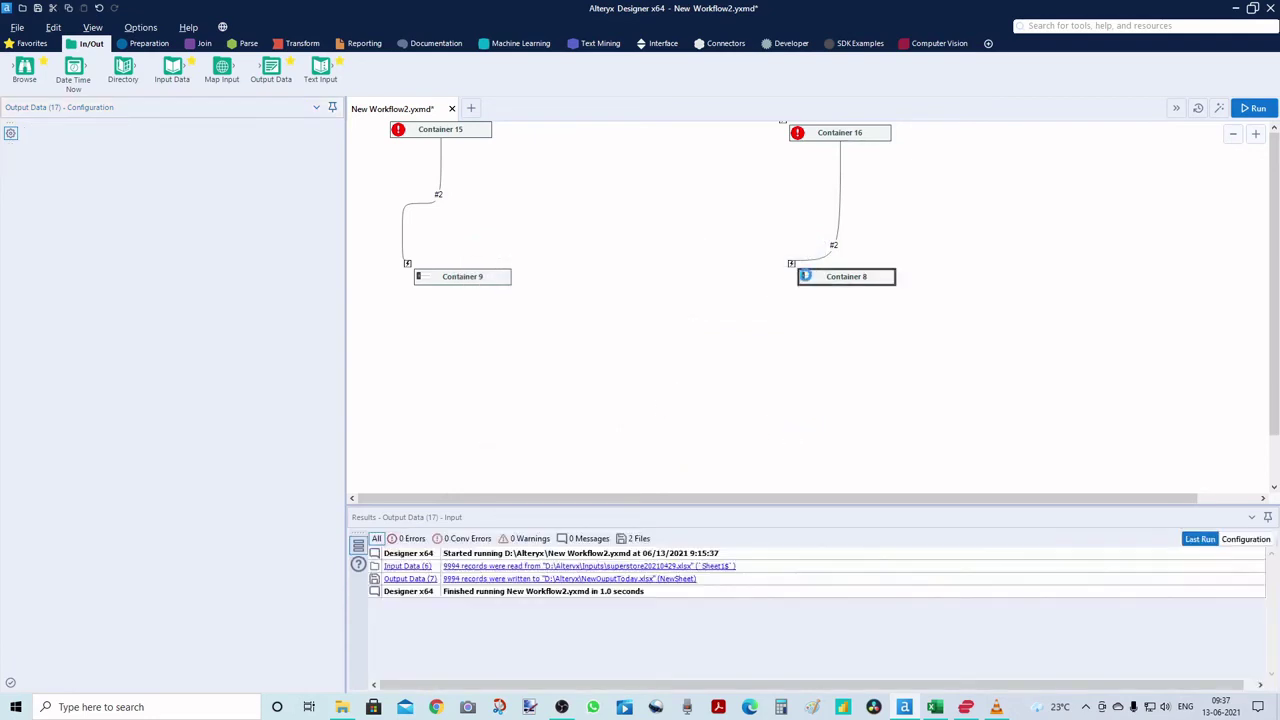
pyautogui.hotkey('alt', 'Tab')
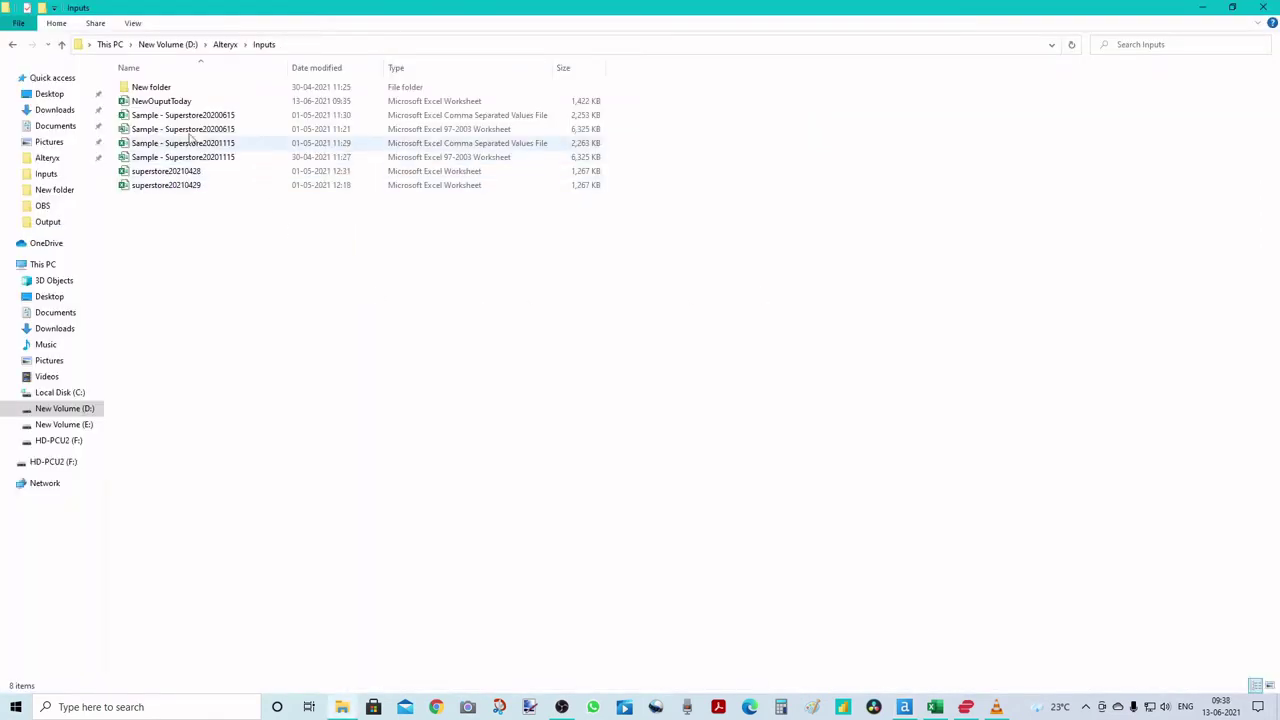
pyautogui.click(180, 103)
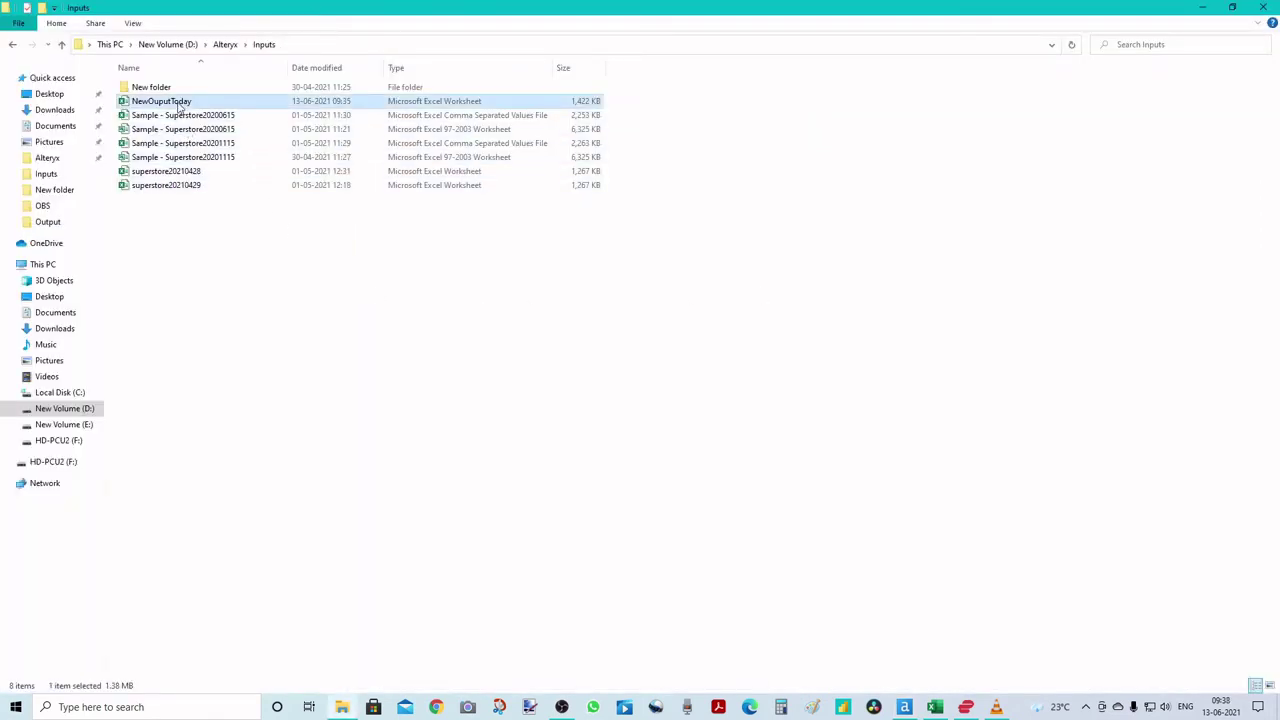
pyautogui.hotkey('shift', 'Delete')
pyautogui.press('Return')
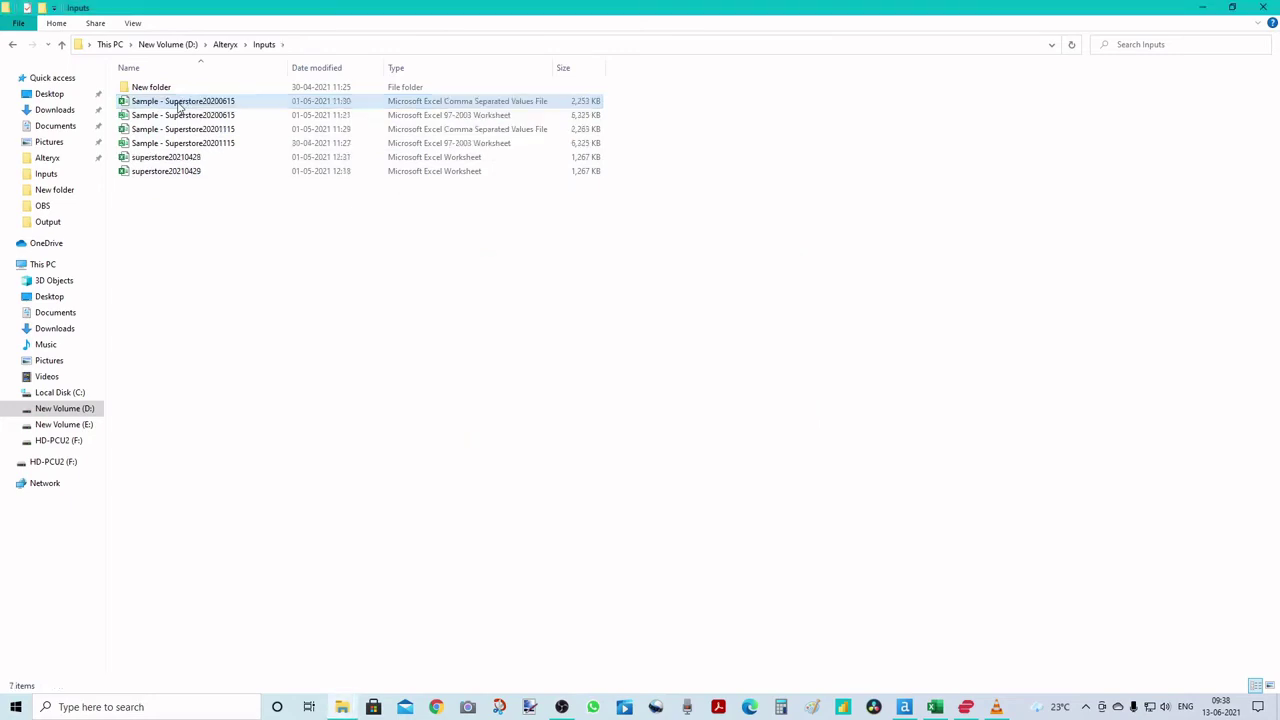
# Switch back to Alteryx Designer, run the analytic app with Workflow 1 selected and dismiss the error report.
pyautogui.hotkey('alt', 'Tab')
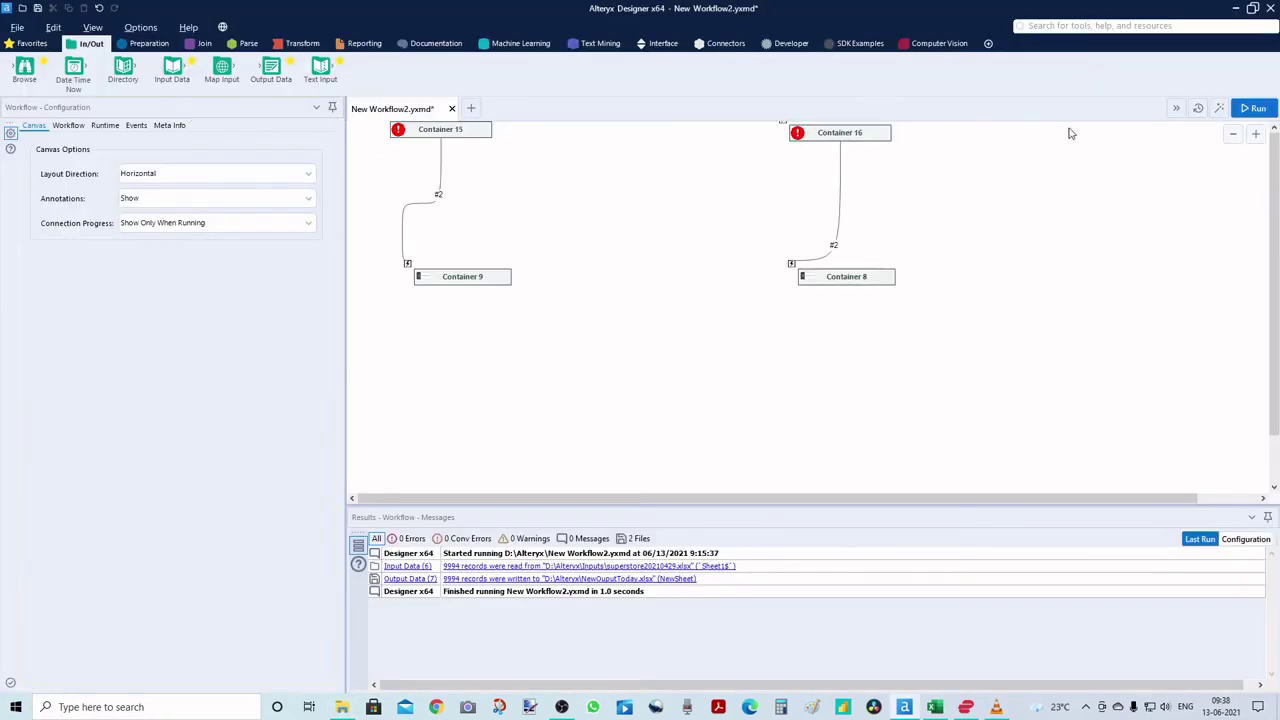
pyautogui.click(1219, 108)
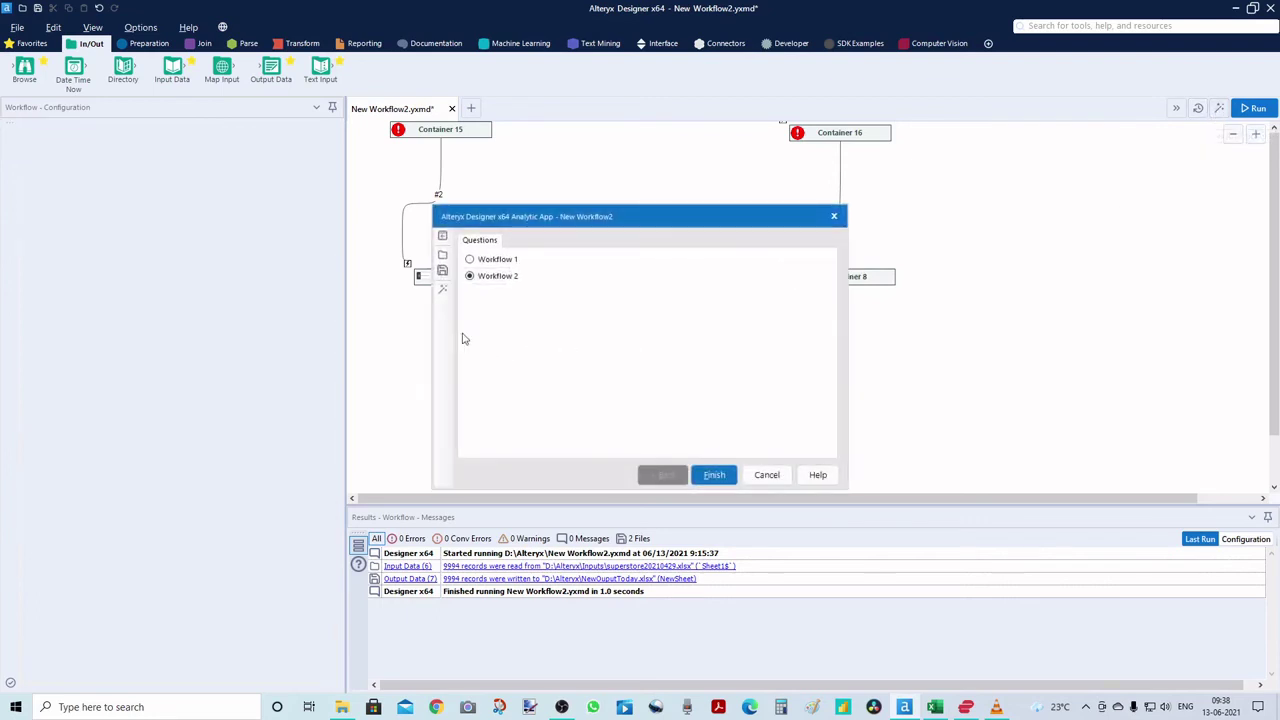
pyautogui.click(470, 260)
pyautogui.click(713, 476)
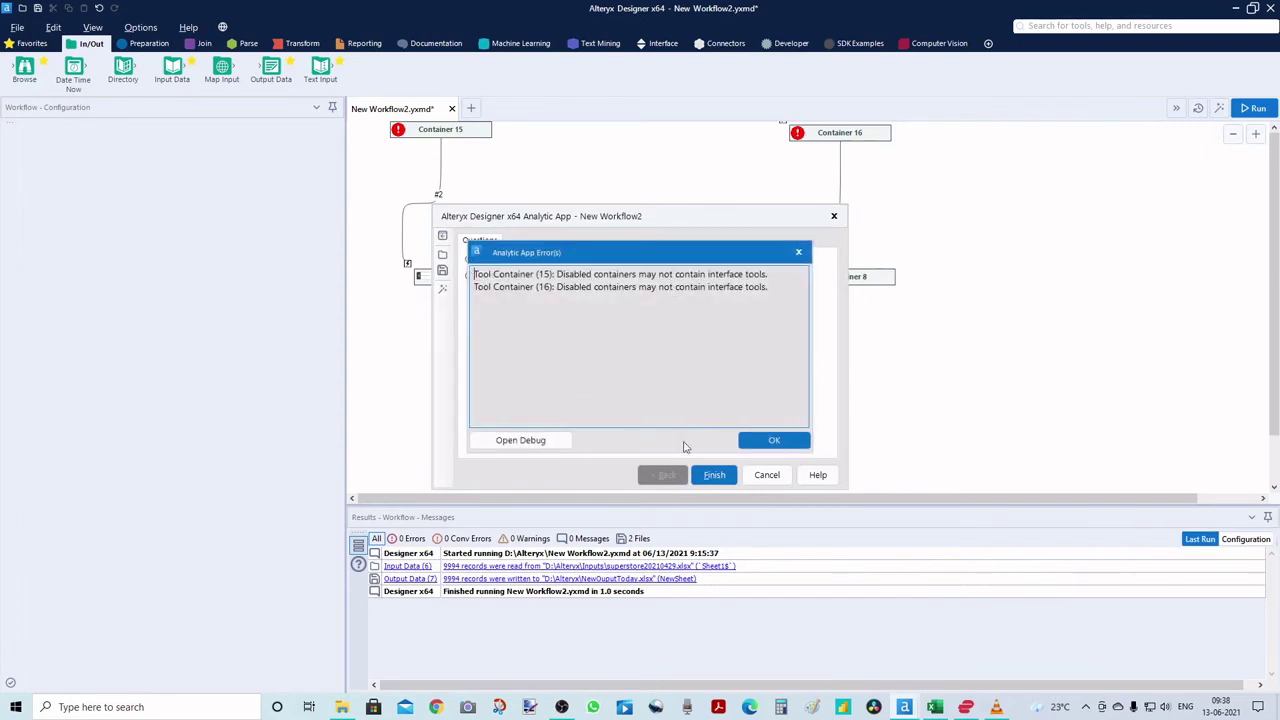
pyautogui.click(762, 441)
# Run the analytic app with Workflow 2 selected, dismiss the error report and check the Inputs folder for the output files.
pyautogui.click(469, 276)
pyautogui.click(714, 475)
pyautogui.click(741, 445)
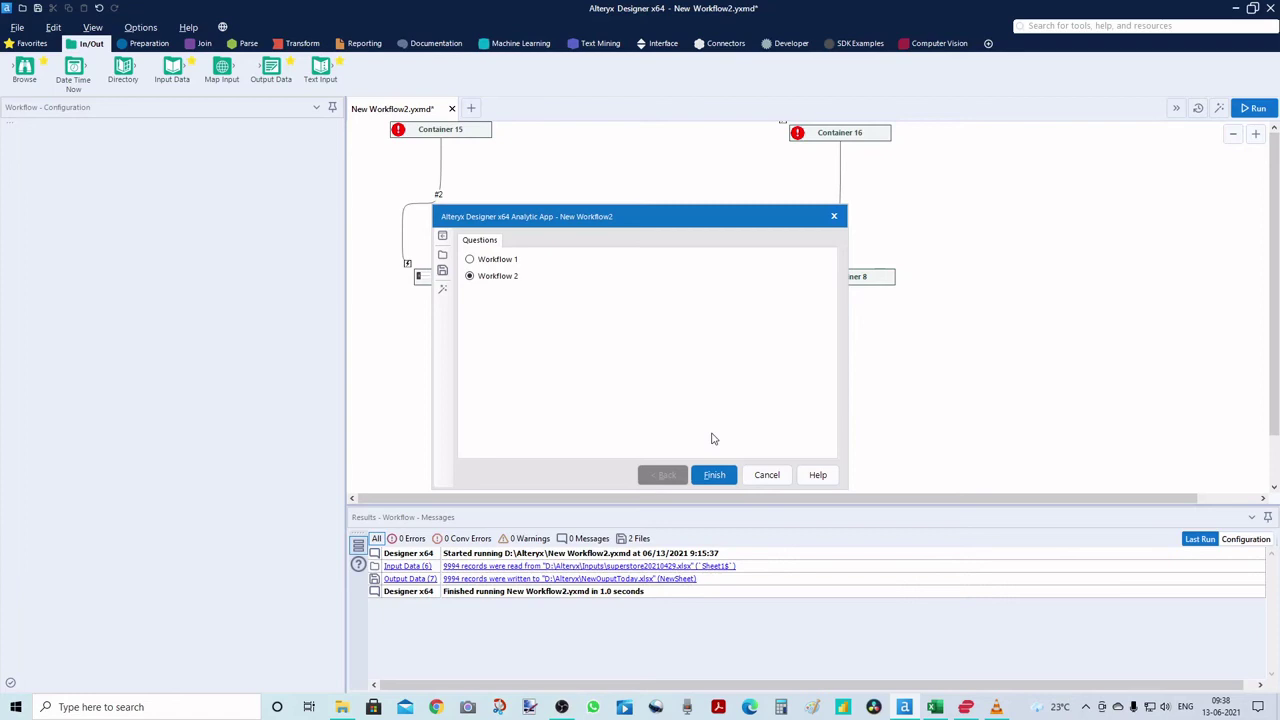
pyautogui.hotkey('alt', 'Tab')
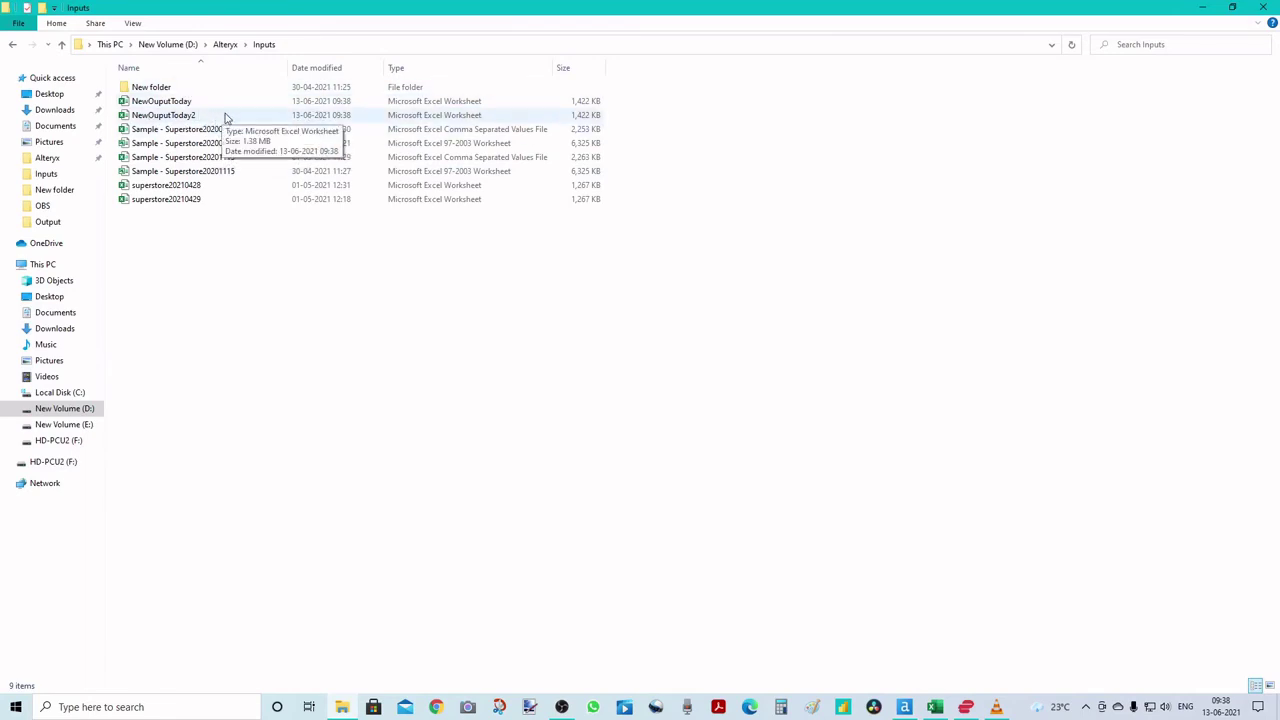
# In Alteryx Designer, enable Containers 8 and 9 and review the output file settings of Container 8's Output Data tool.
pyautogui.hotkey('alt', 'Tab')
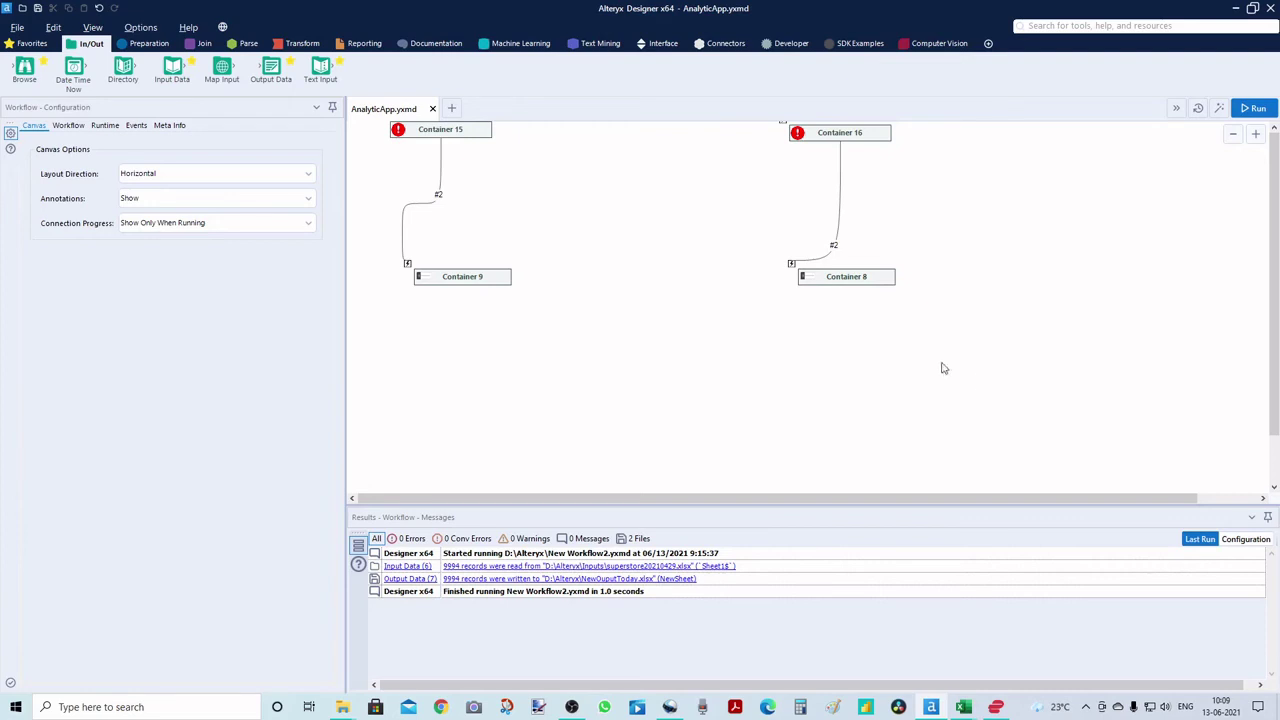
pyautogui.click(803, 280)
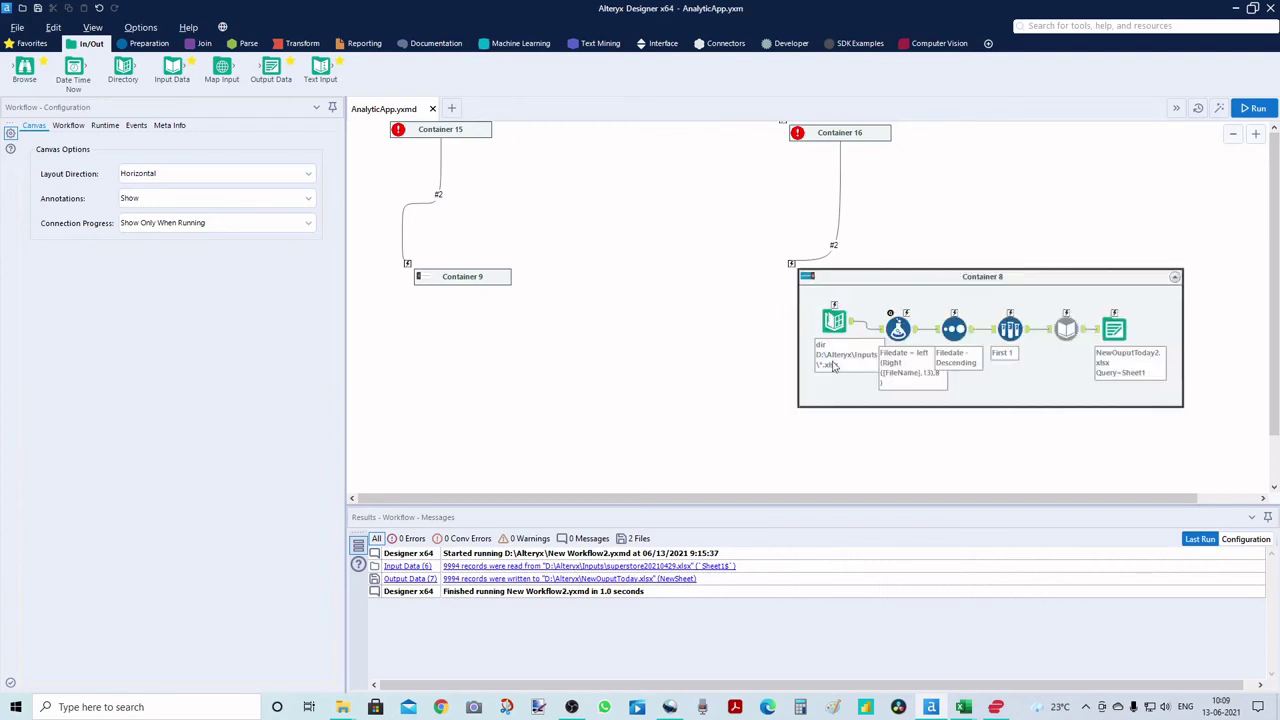
pyautogui.click(1114, 328)
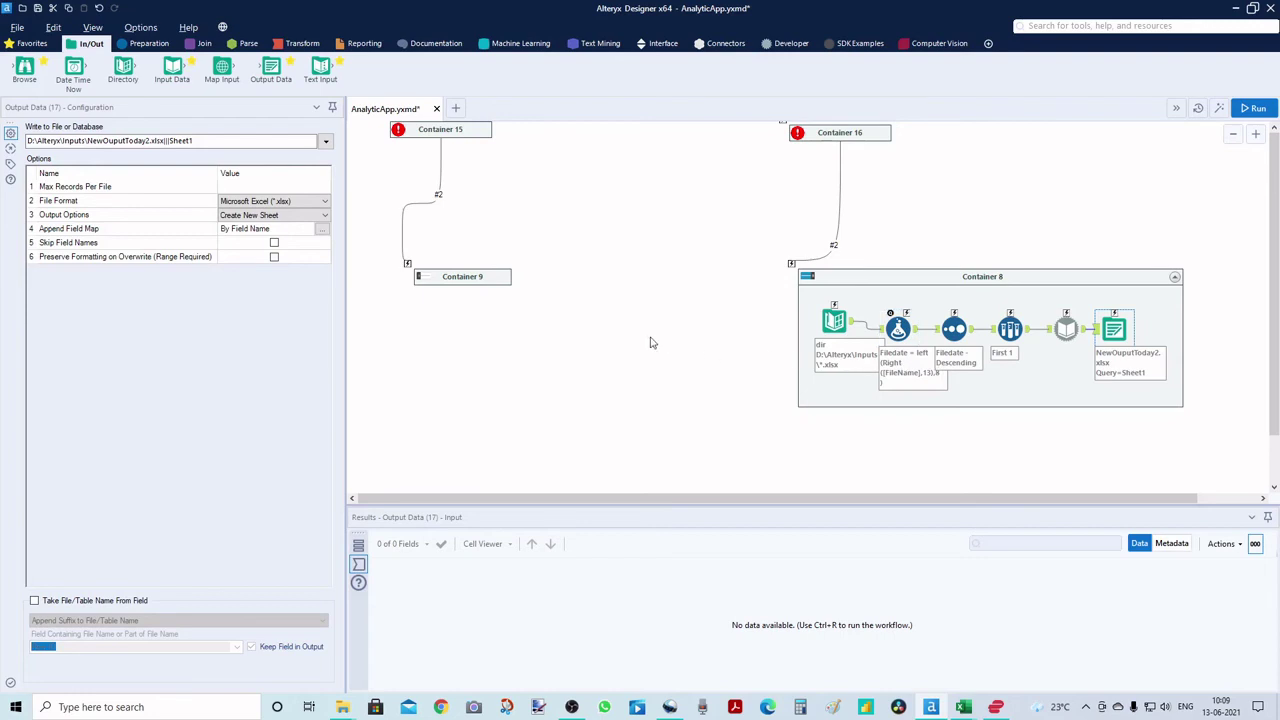
pyautogui.click(419, 276)
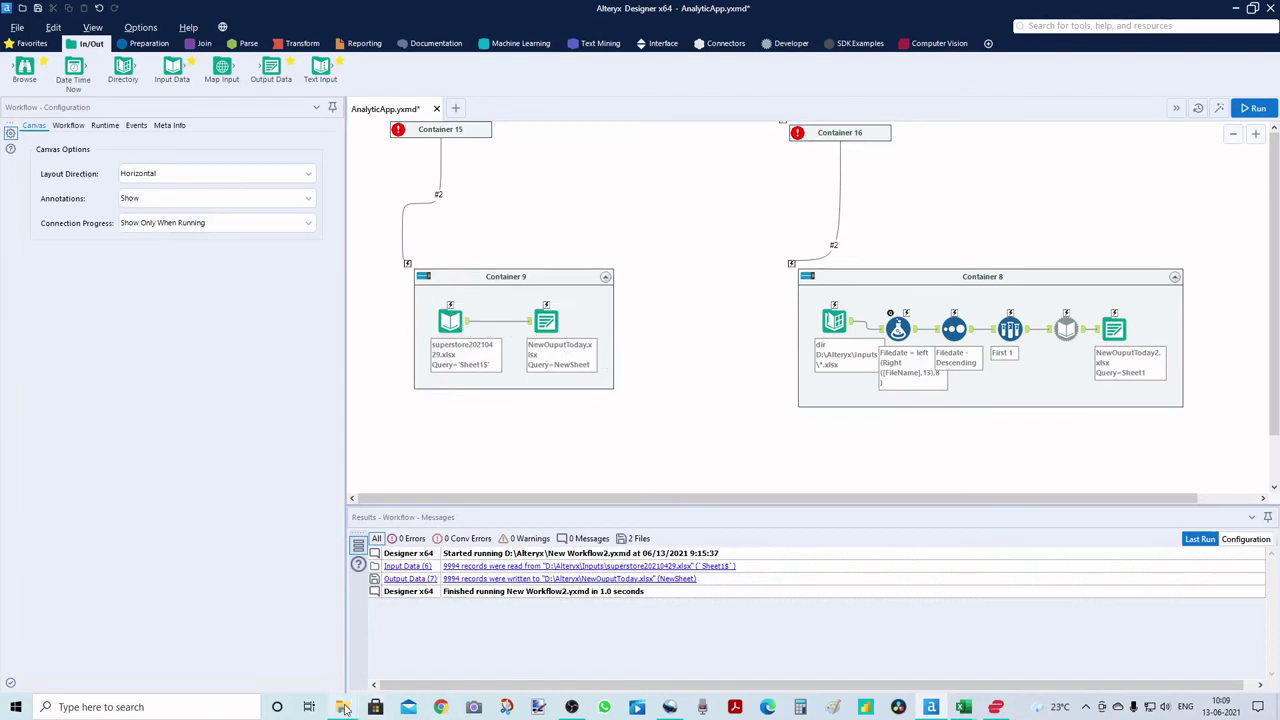
# Open the NewOuputToday and NewOuputToday2 workbooks from the Inputs folder in Excel to examine the data each workflow wrote.
pyautogui.moveTo(345, 707)
pyautogui.click(287, 604)
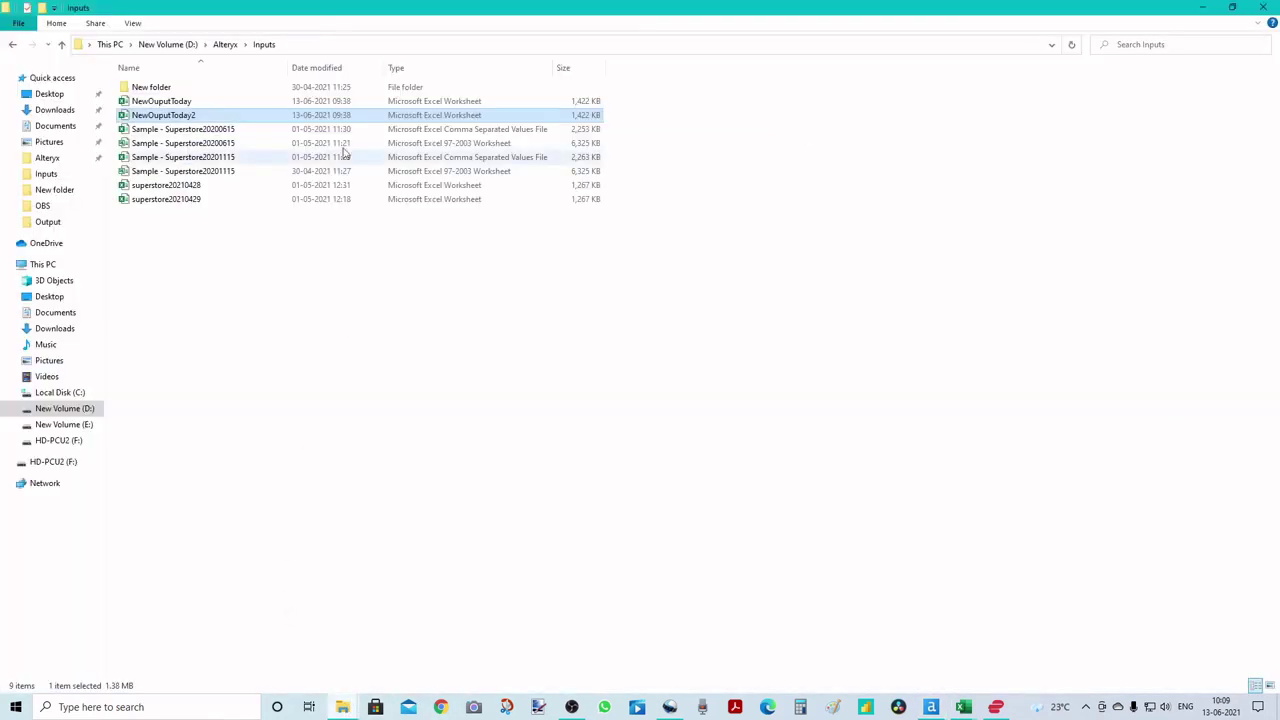
pyautogui.doubleClick(196, 104)
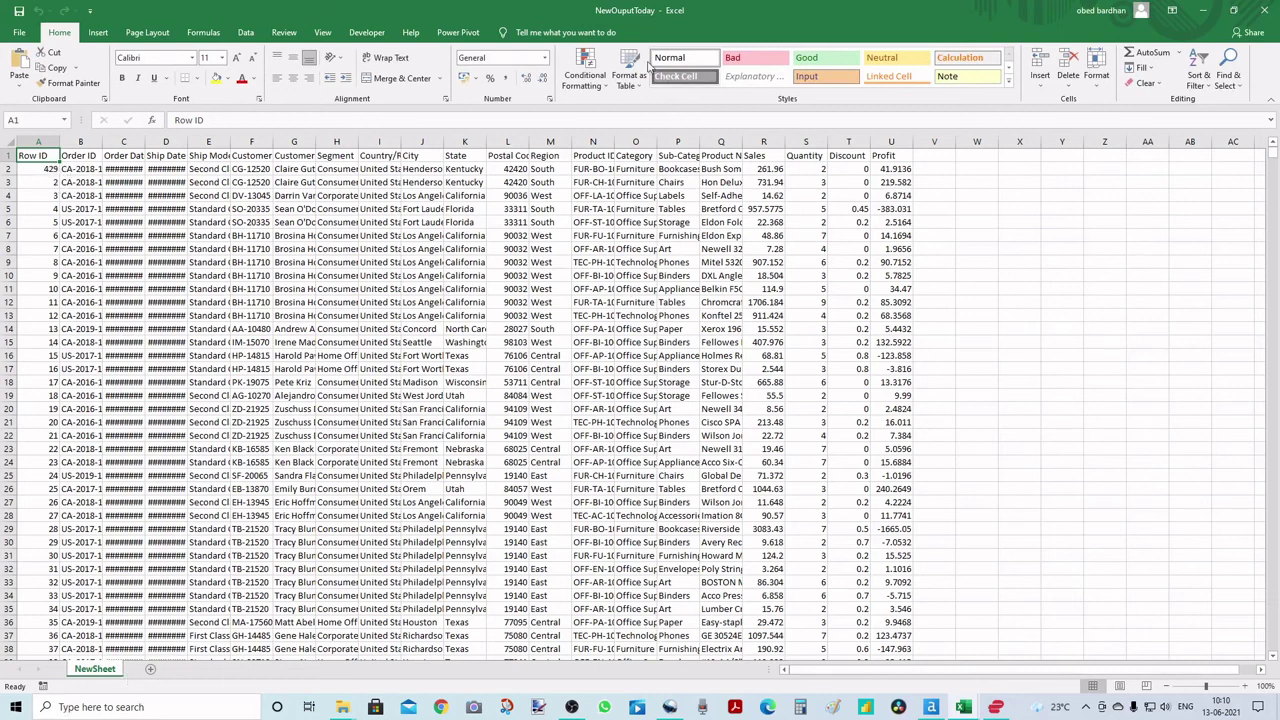
pyautogui.click(1268, 8)
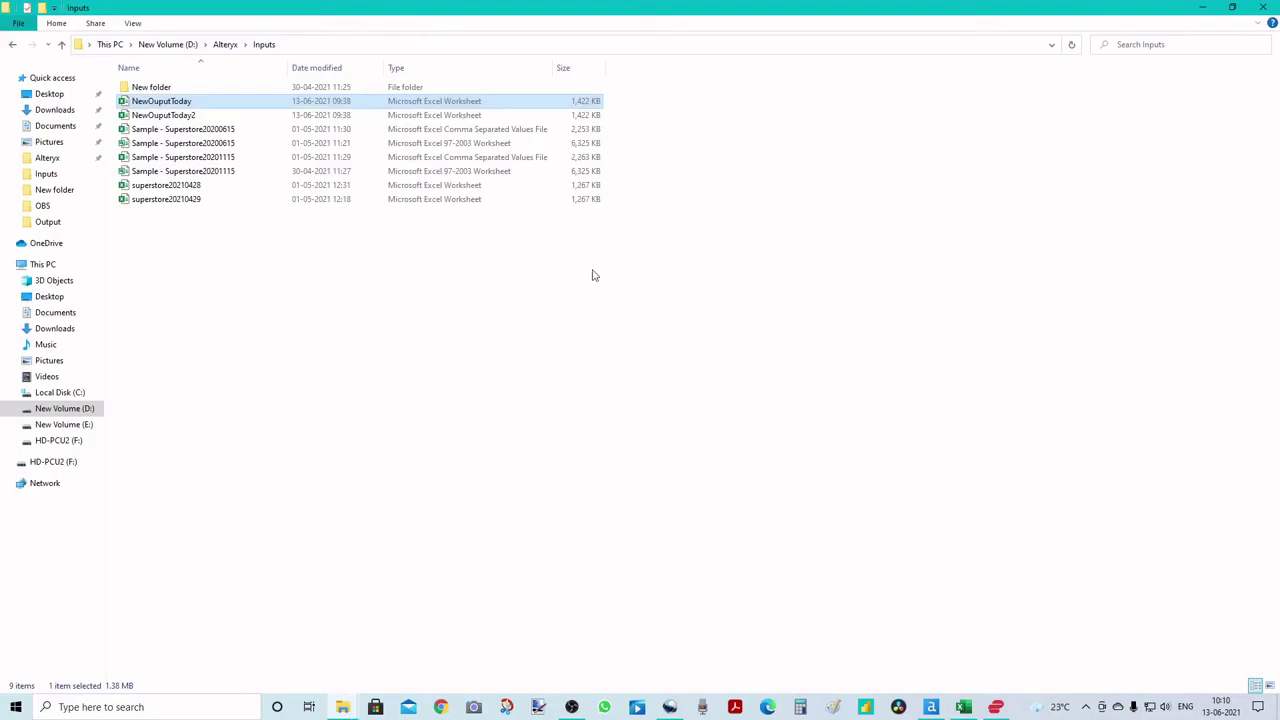
pyautogui.click(165, 116)
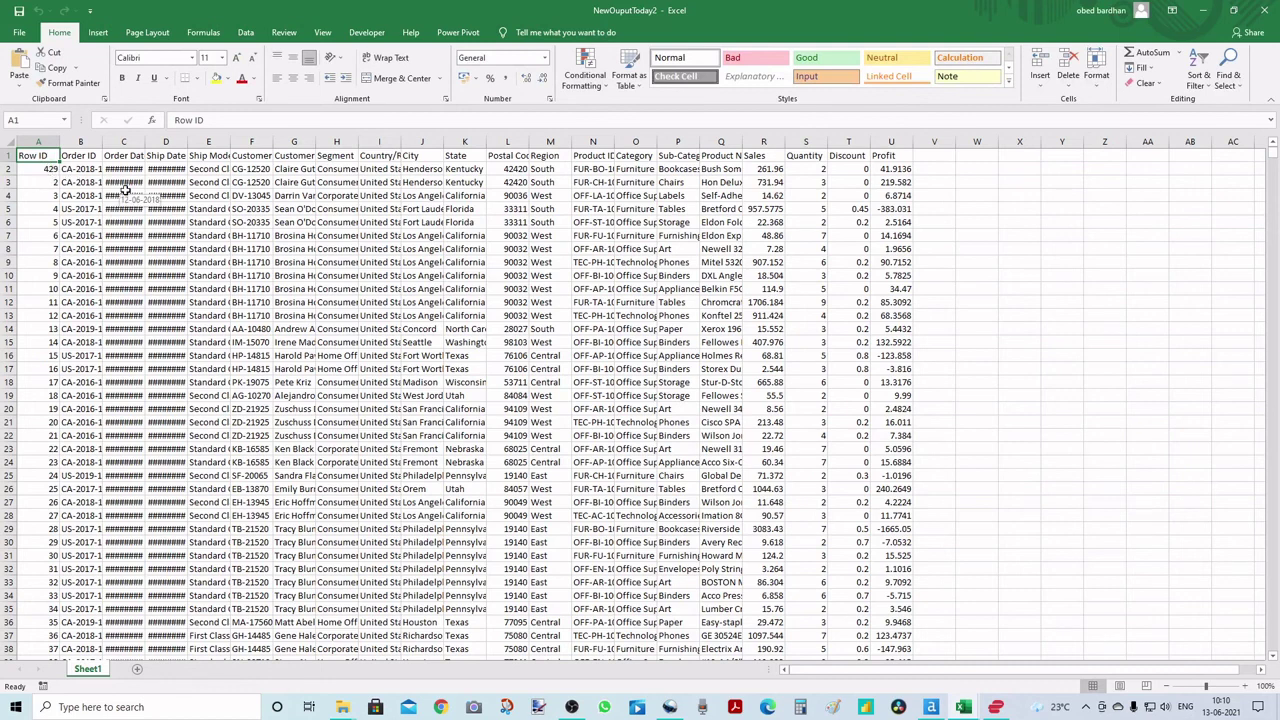
# Switch from the NewOuputToday2 workbook back to the analytic app window in Alteryx Designer.
pyautogui.hotkey('alt', 'Tab')
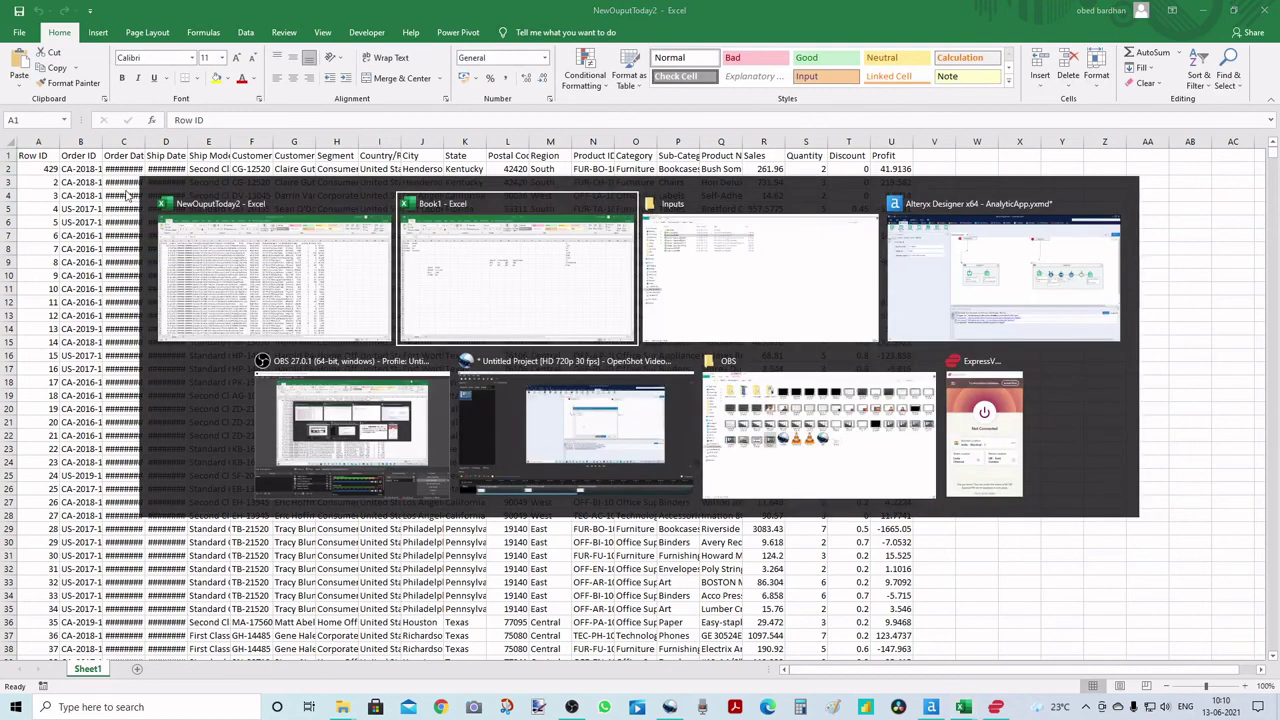
pyautogui.hotkey('alt', 'Tab')
pyautogui.hotkey('alt', 'Tab')
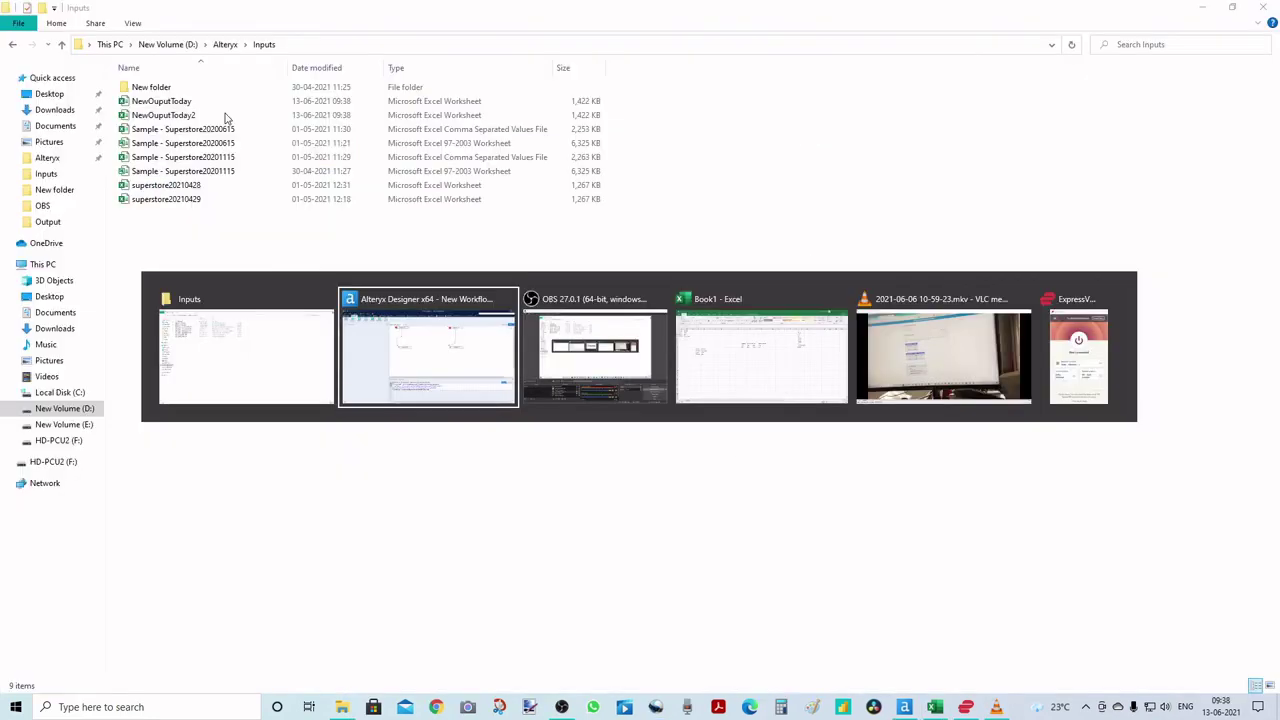
pyautogui.hotkey('alt', 'Tab')
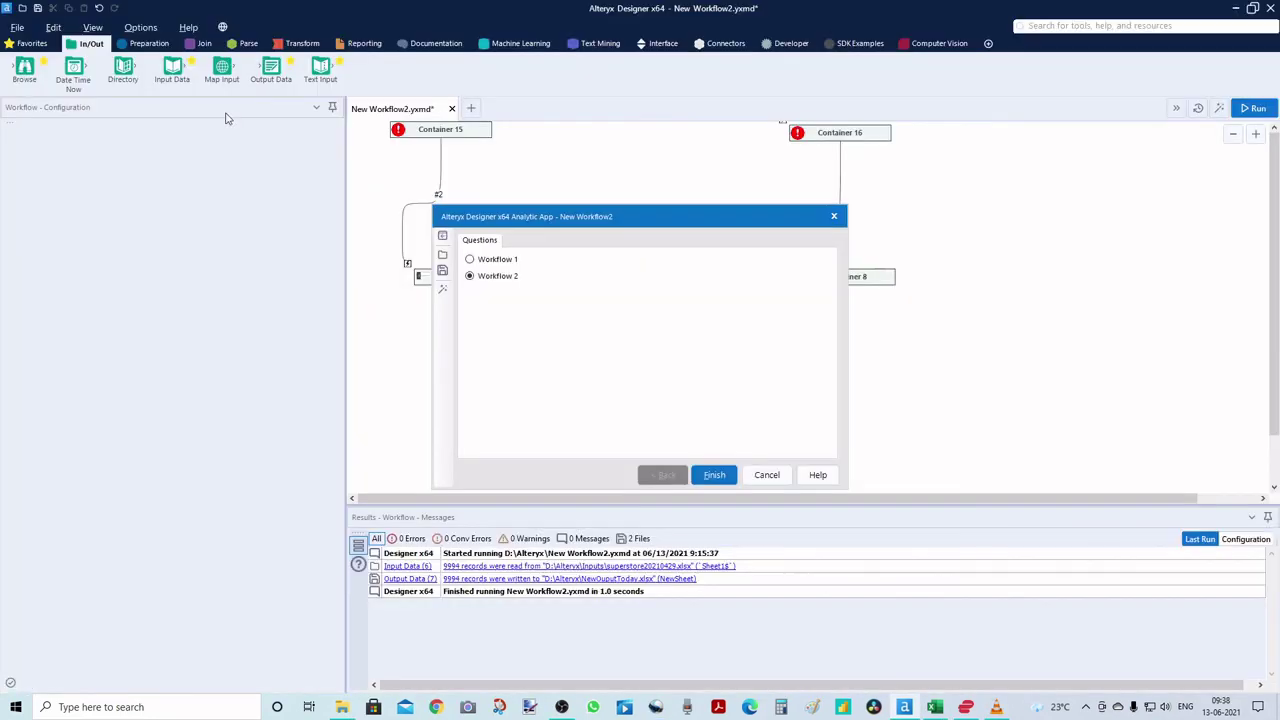